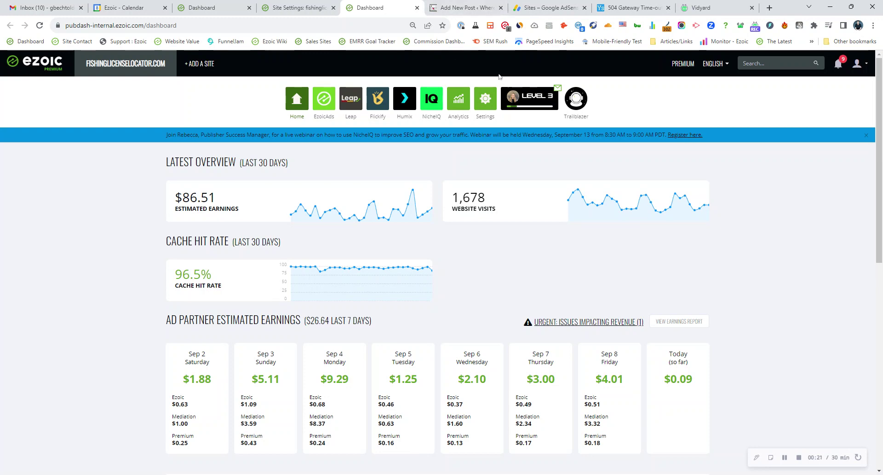
- Open NicheIQ's Wordsmith tool and start a new document
click(433, 101)
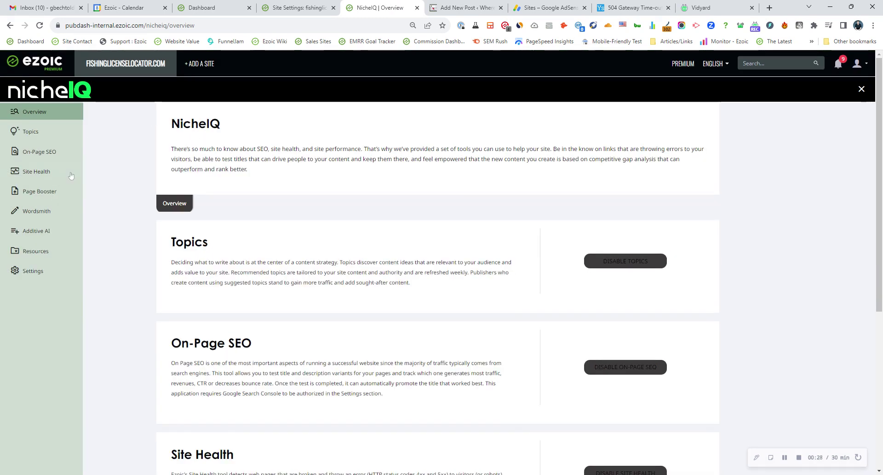
click(36, 216)
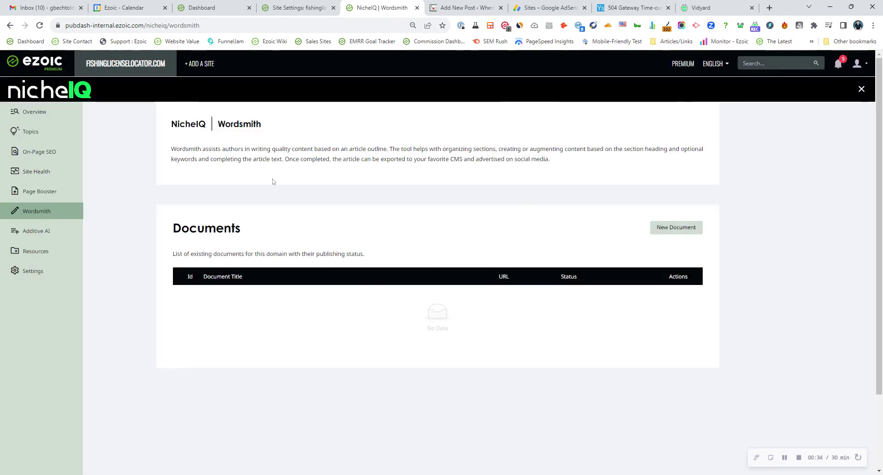
click(676, 227)
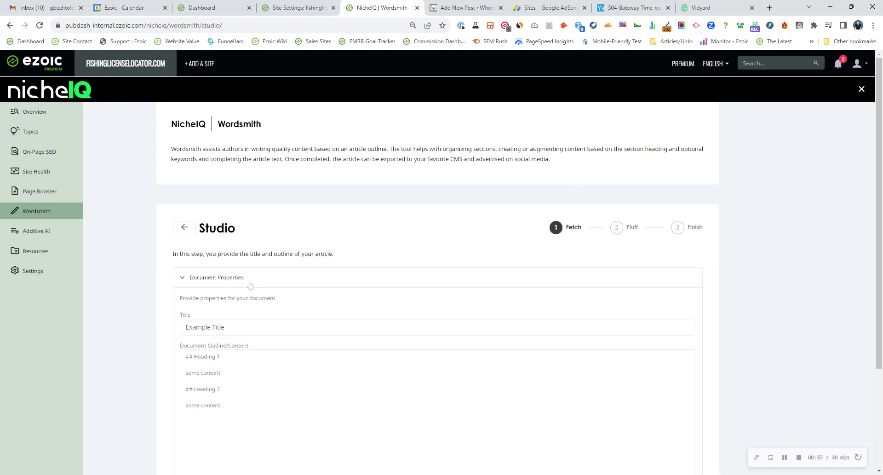
scroll(244, 280, down, 1)
click(220, 310)
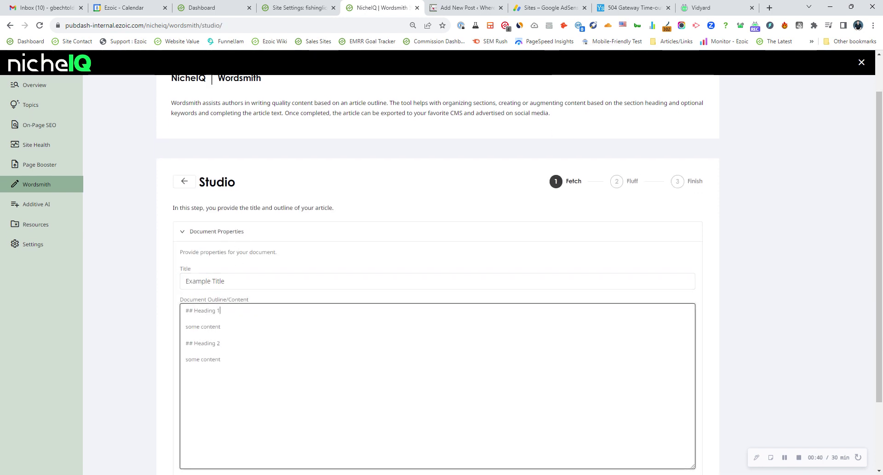
click(219, 233)
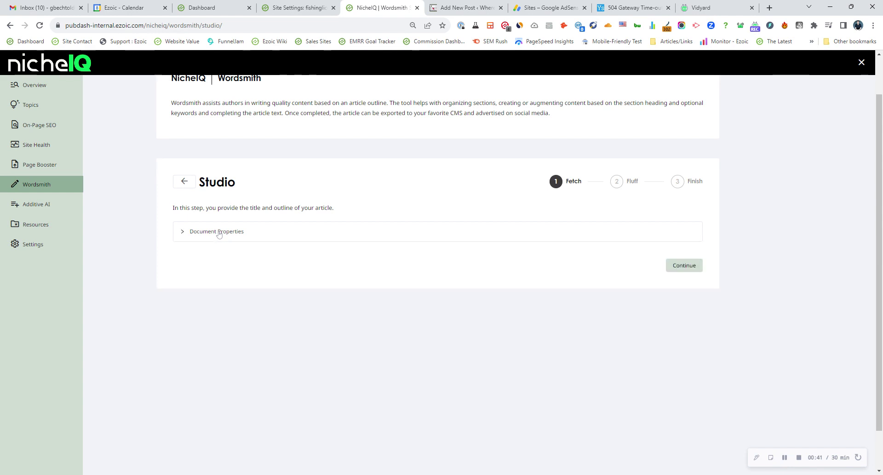
click(217, 232)
scroll(437, 276, down, 1)
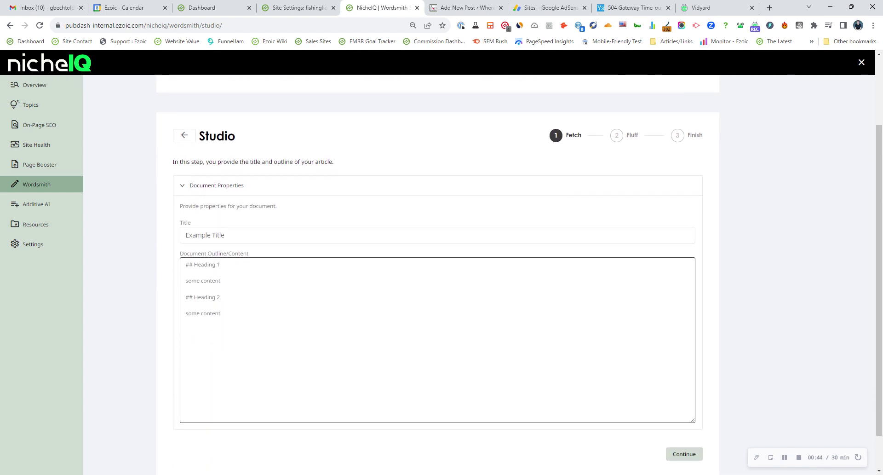
- Shorten the first outline heading to "## Heading" and continue to the Fluff stage
click(195, 264)
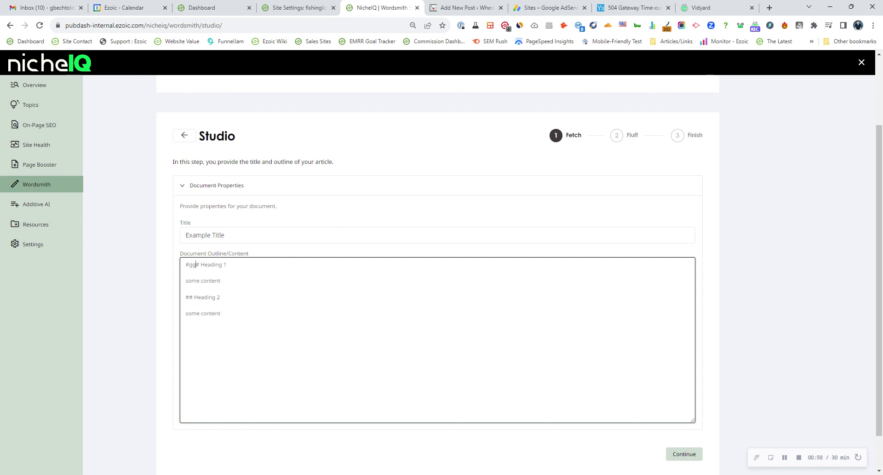
key(BackSpace)
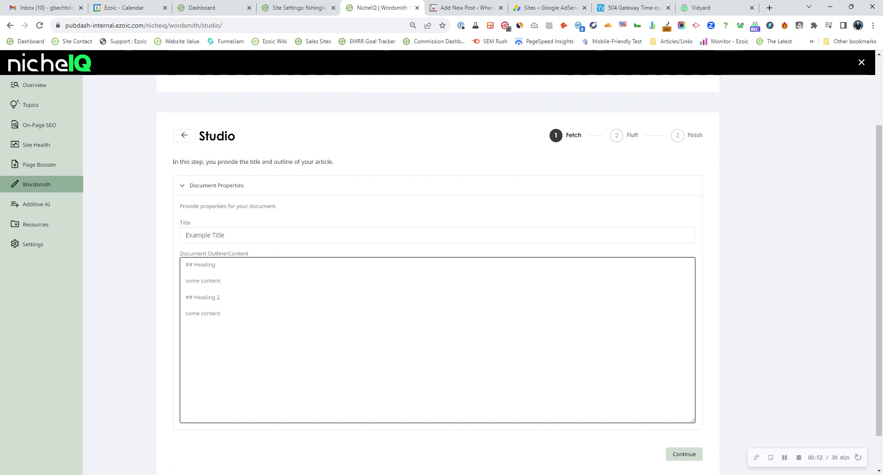
scroll(441, 274, down, 1)
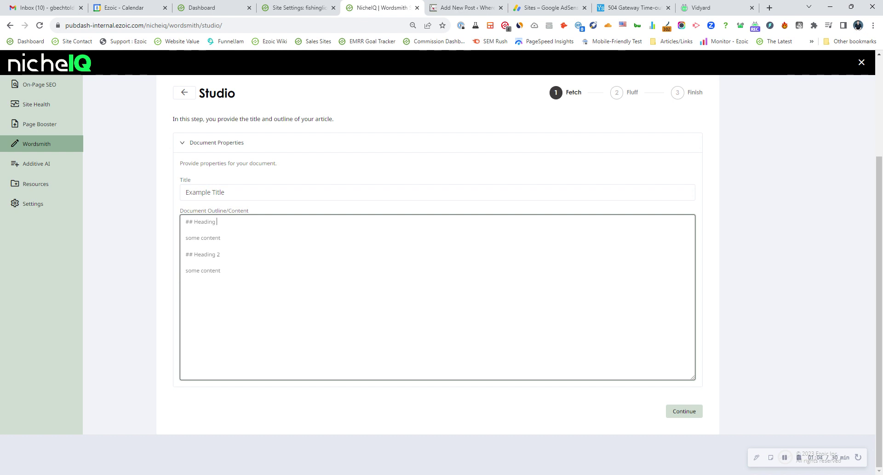
drag(220, 270, 185, 222)
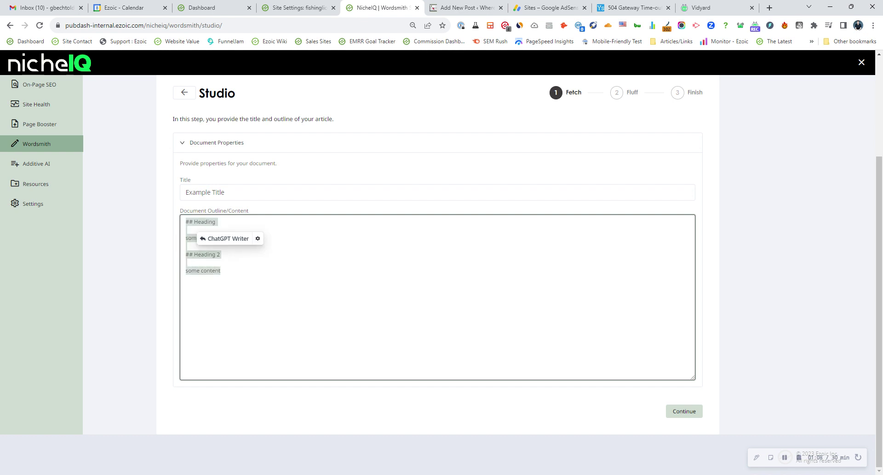
click(674, 412)
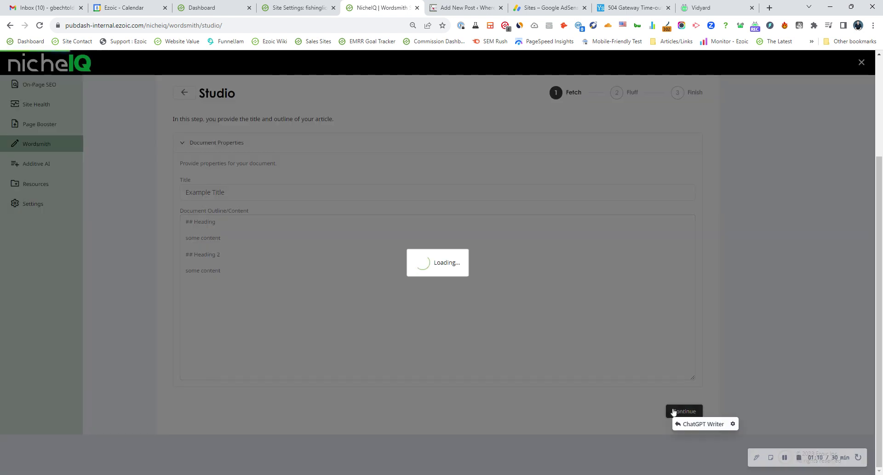
- Replace the document title with "Pier Fishing California Regulations"
click(218, 185)
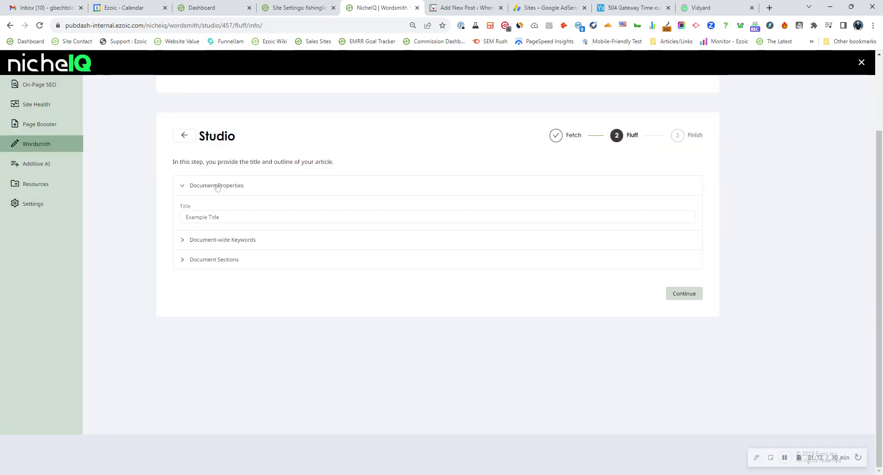
click(194, 216)
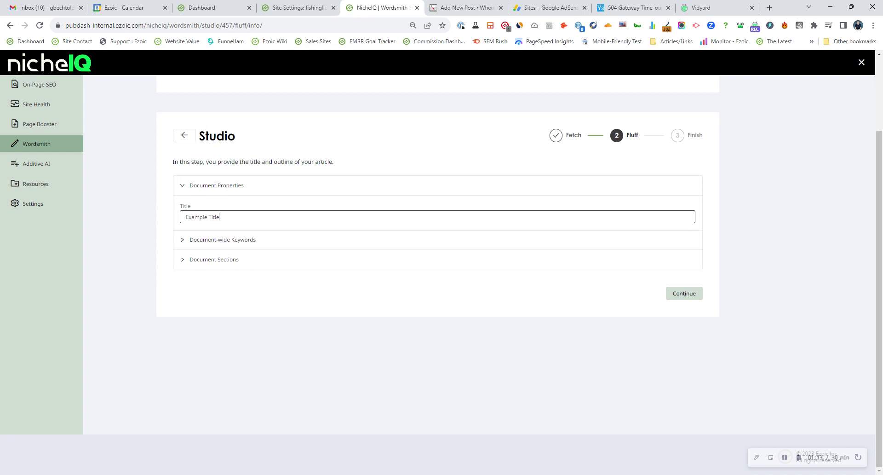
drag(221, 217, 186, 213)
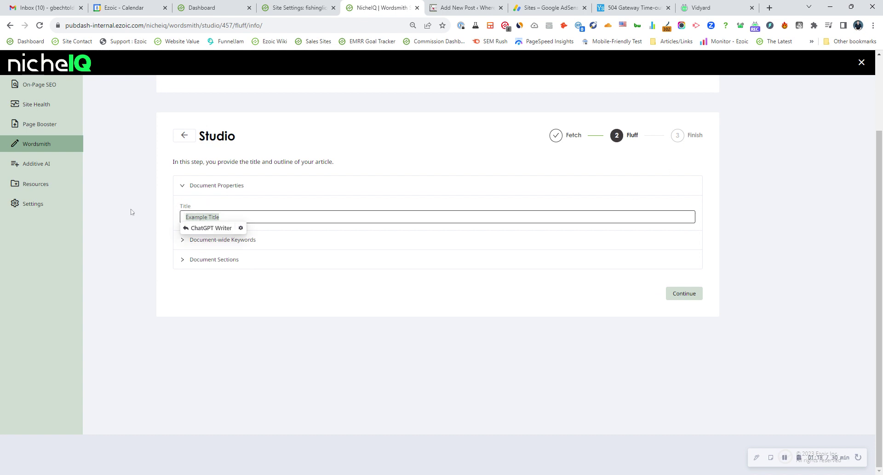
drag(243, 218, 156, 218)
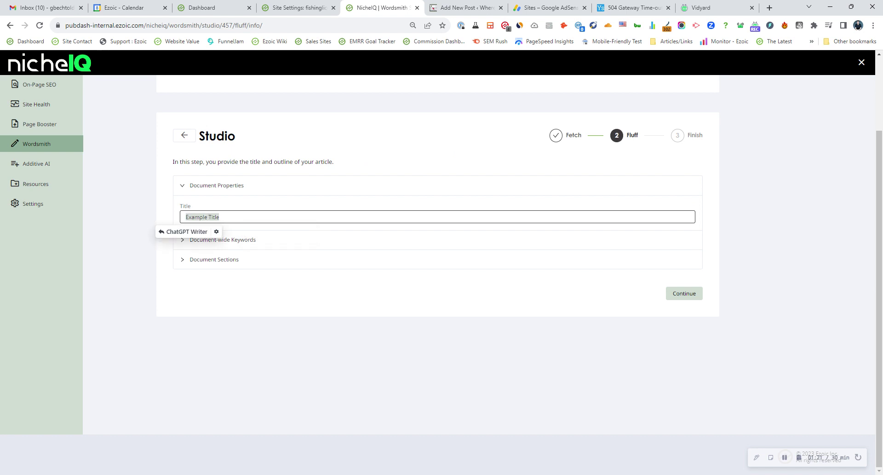
text(Pier Fishing California Regud)
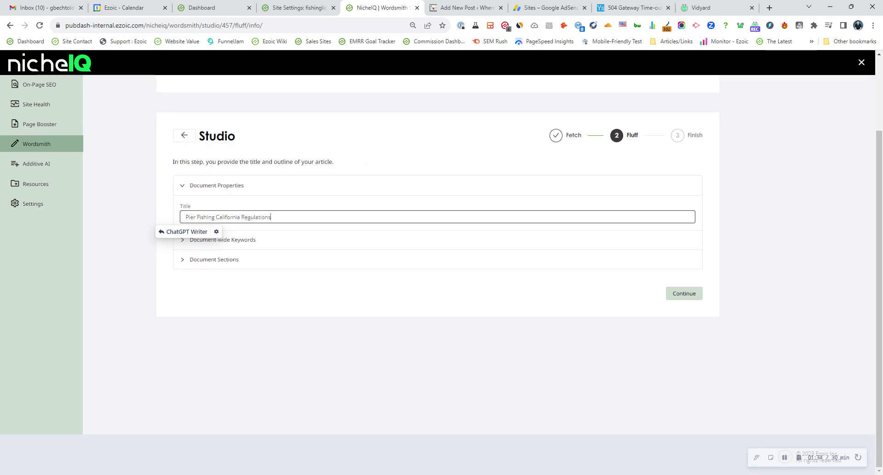
- Add "pier fishing california" as a document-wide keyword
click(273, 235)
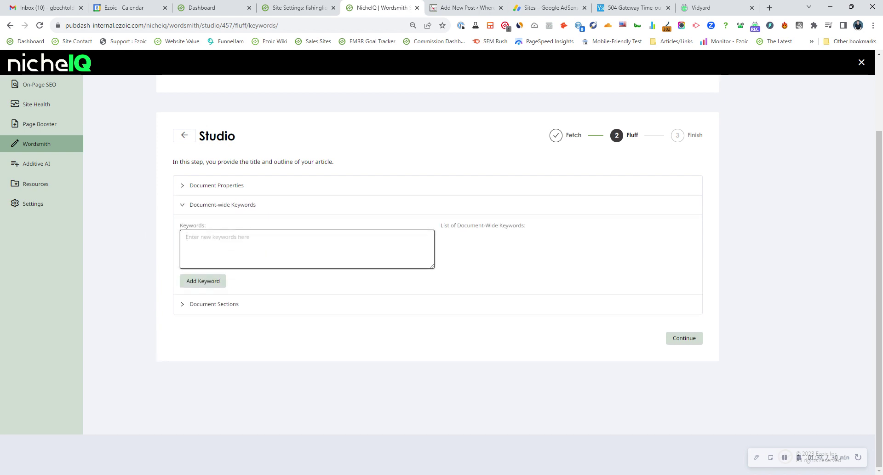
text(pier fishing californi)
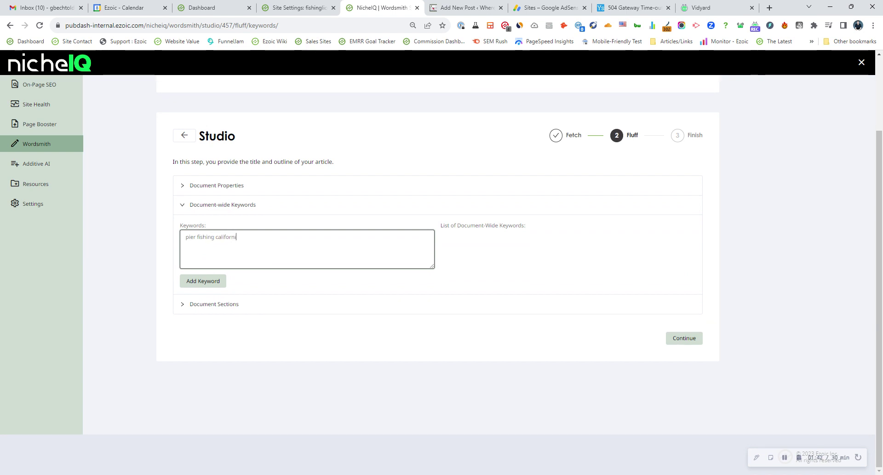
text(a)
click(205, 282)
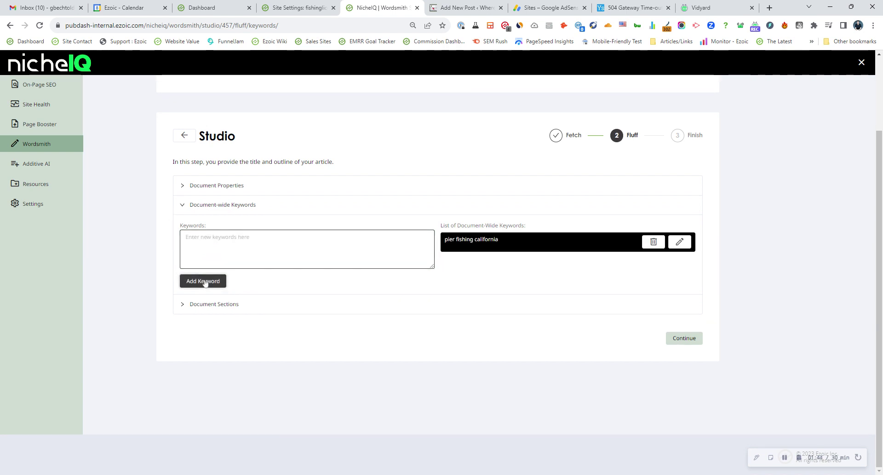
- Show the document sections, look at the first section's heading and content fields, and return to the section list
click(214, 303)
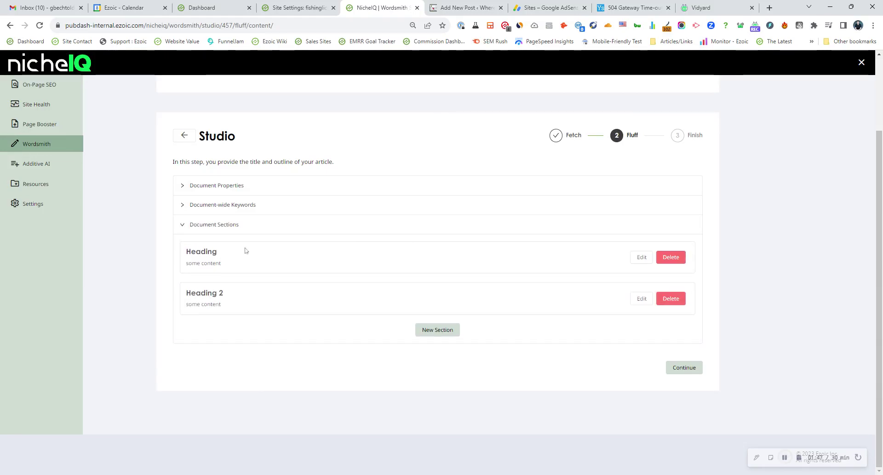
click(642, 257)
click(437, 281)
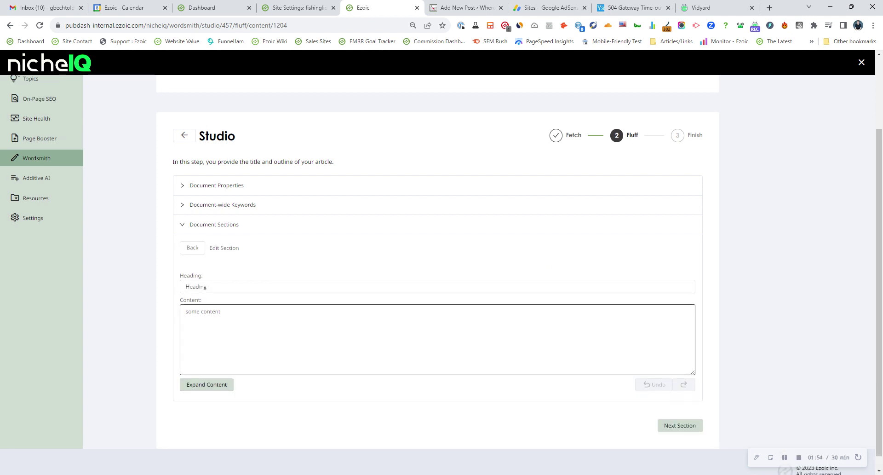
click(212, 311)
click(192, 248)
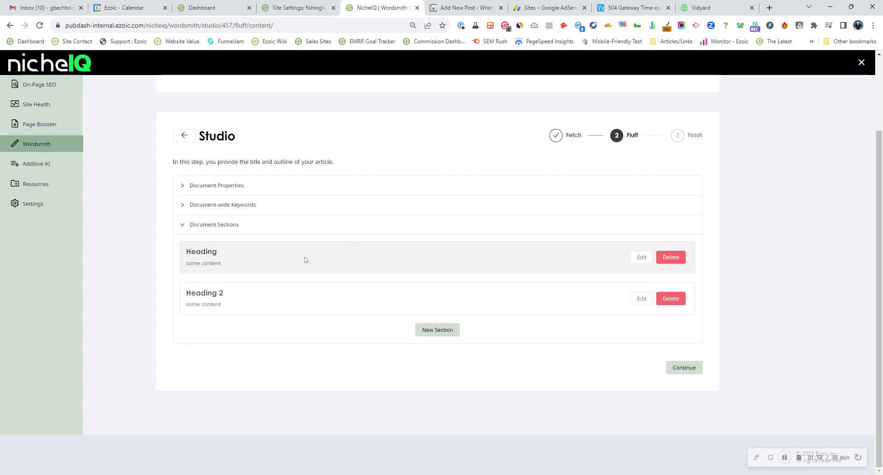
click(641, 257)
click(192, 247)
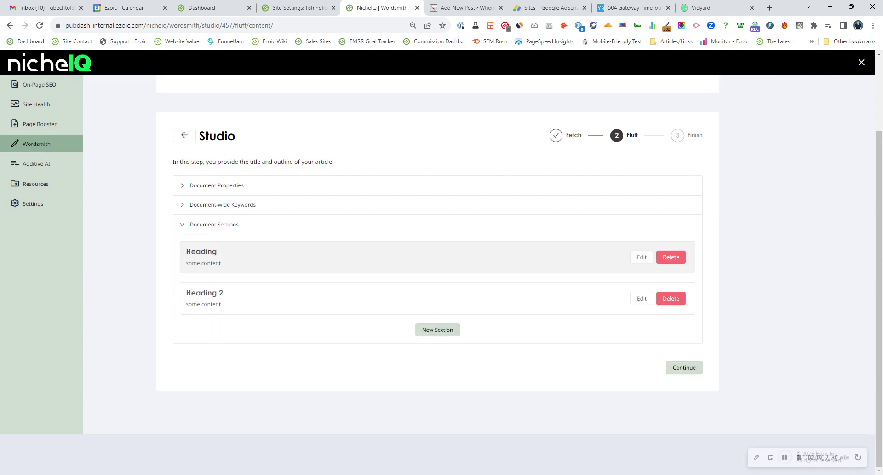
- Change the second section's heading to "Do you need a license to go pier fishing in California?"
click(641, 298)
drag(212, 286, 157, 284)
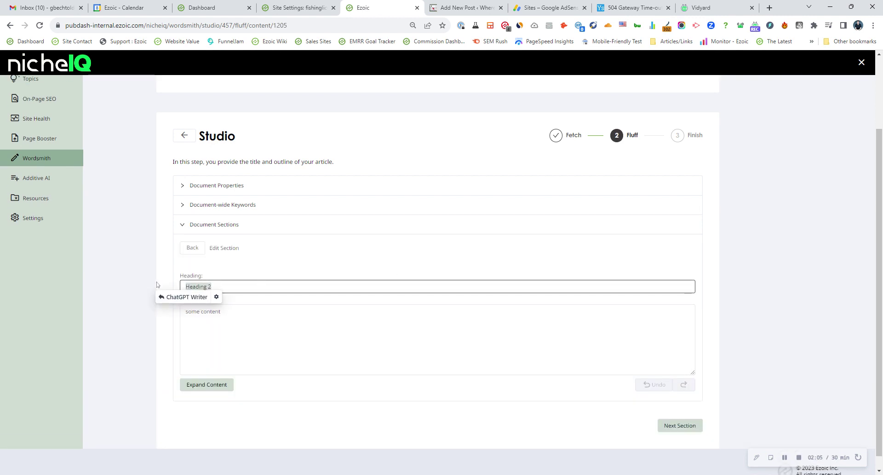
text(Do)
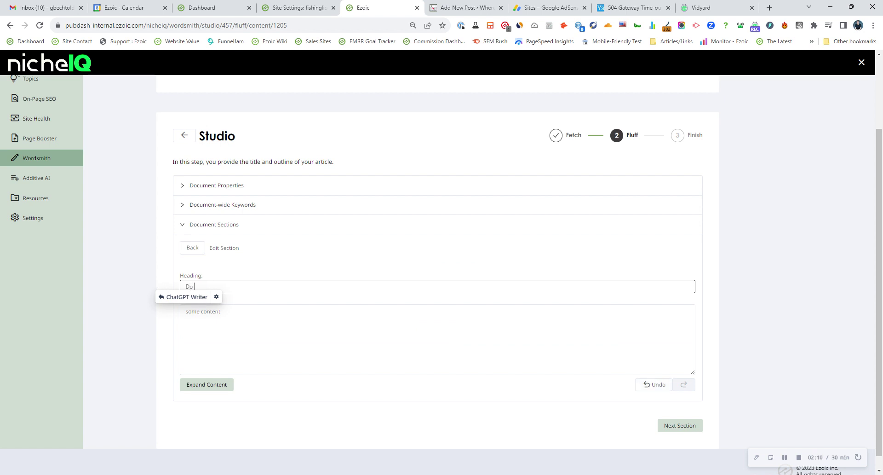
text( you ne)
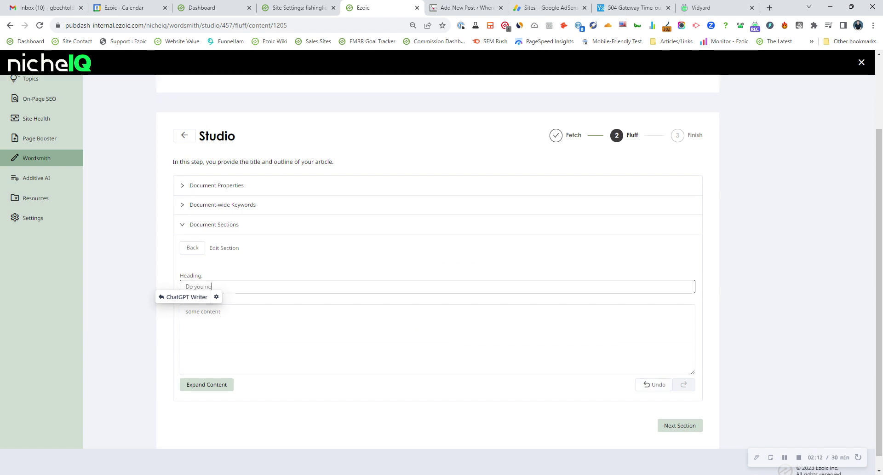
text(ed a license to go pier)
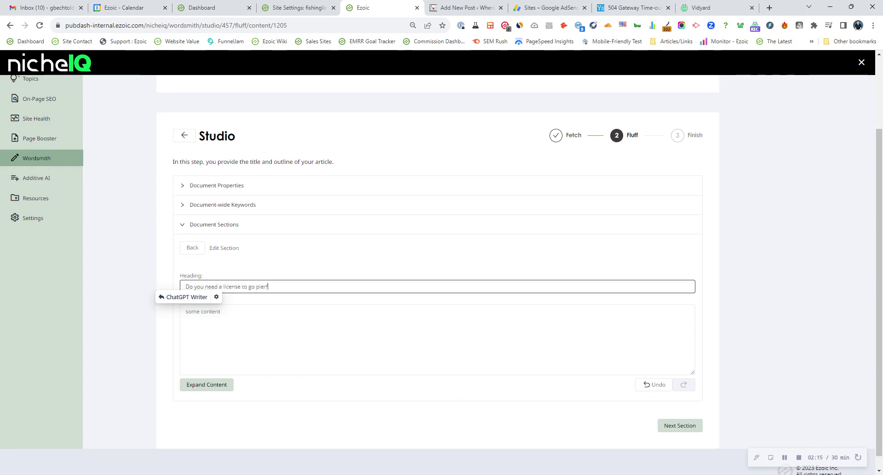
text( fishing in Califor)
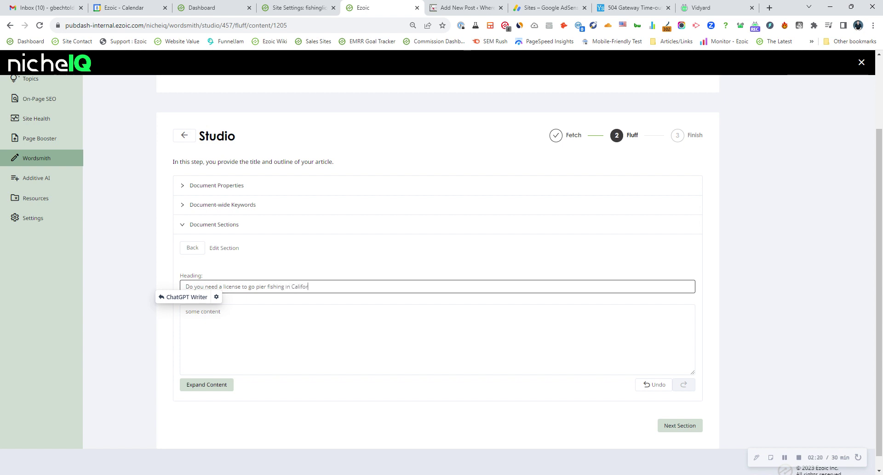
text(nia?)
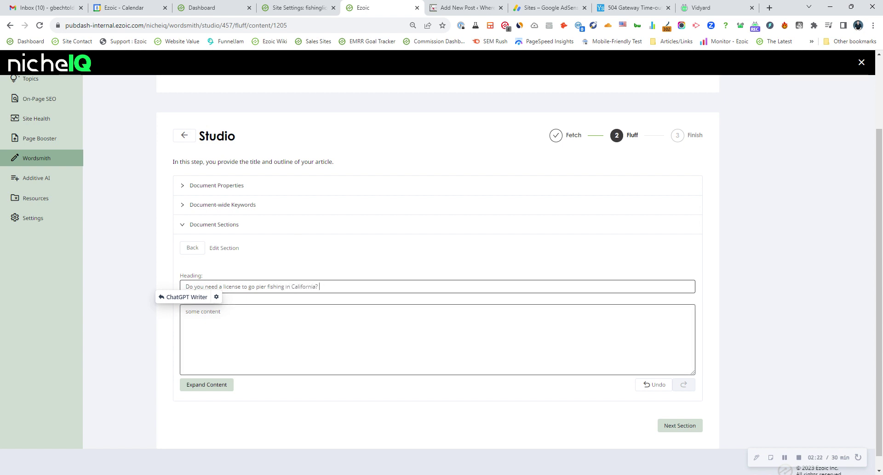
- Expand the placeholder content of the license section into generated text
click(210, 312)
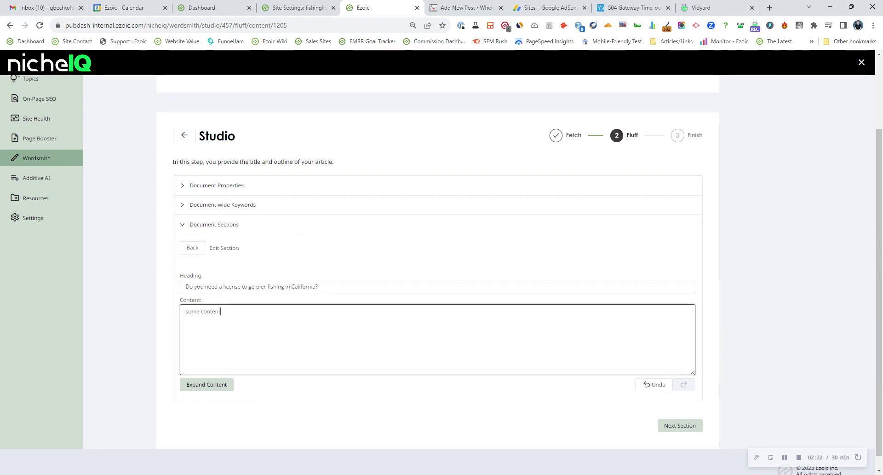
click(202, 385)
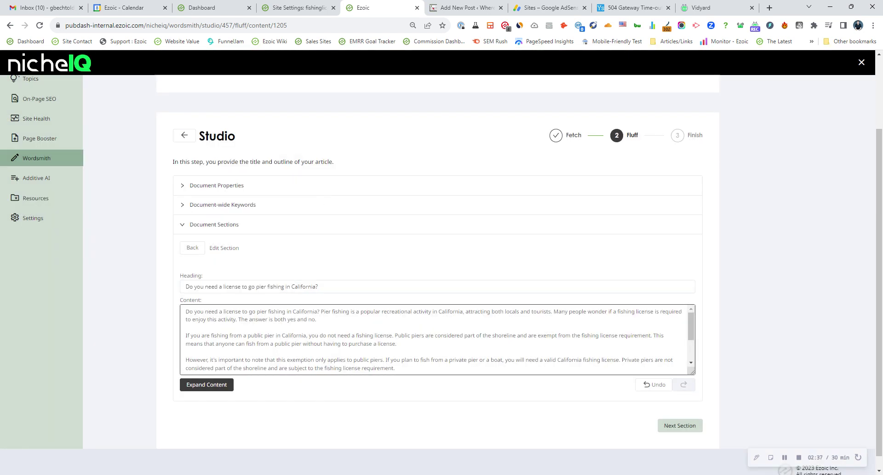
click(202, 311)
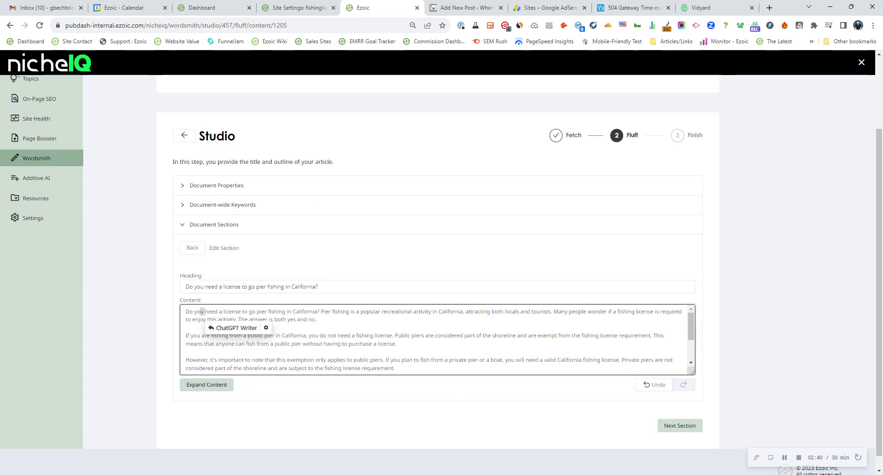
click(295, 312)
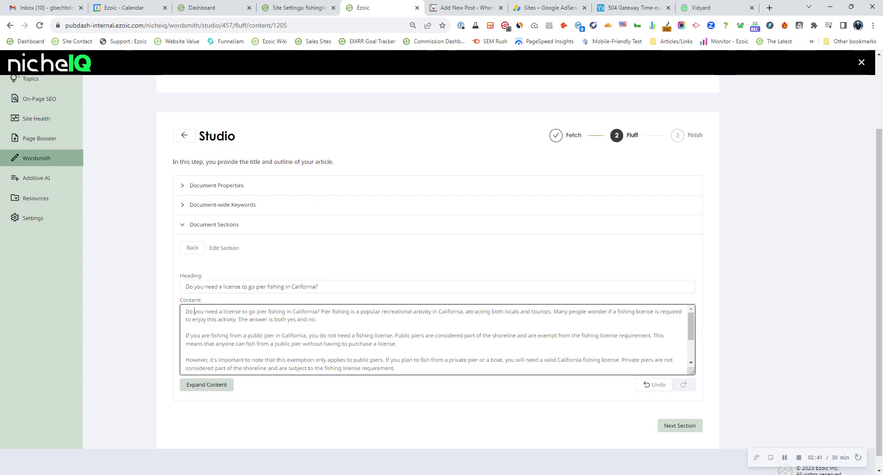
drag(194, 311, 334, 311)
click(375, 312)
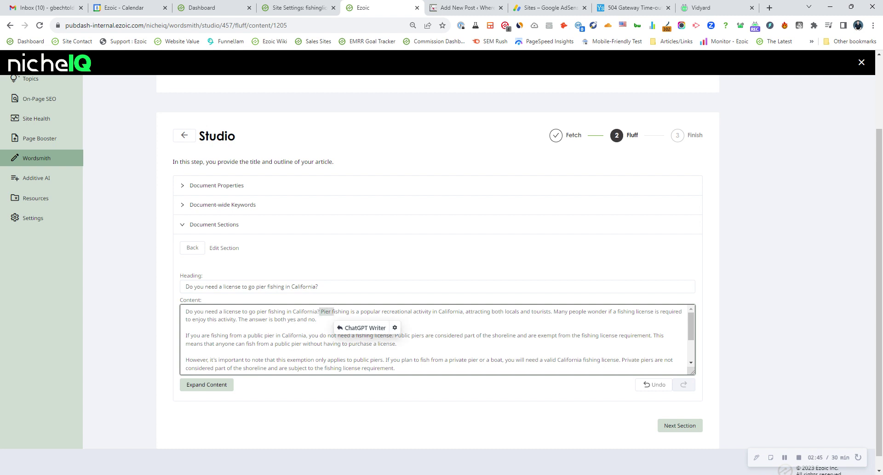
click(232, 343)
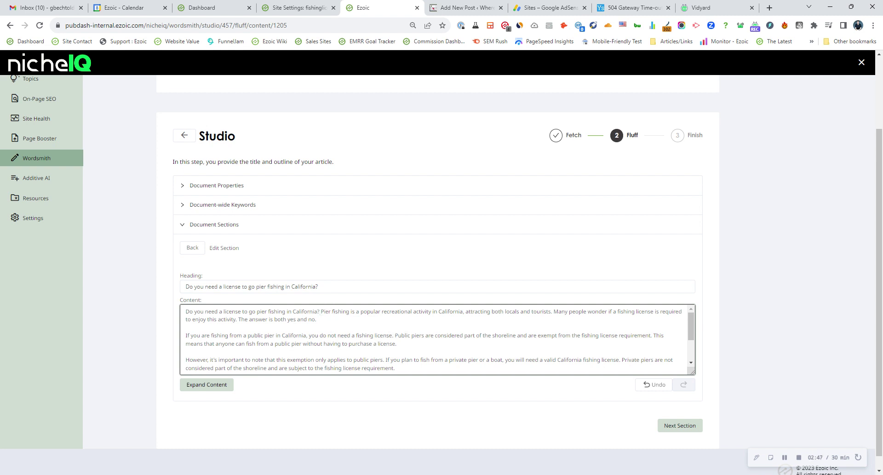
- Read through the generated license section text, checking what it says about fishing from public and private piers
drag(186, 335, 392, 335)
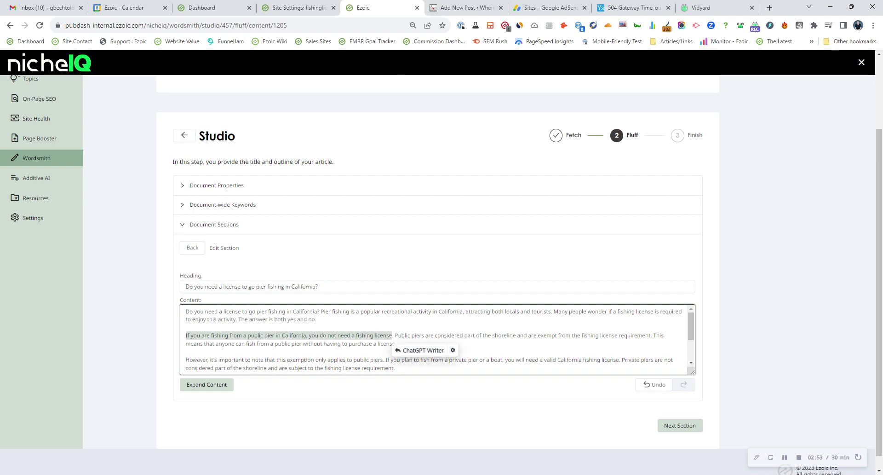
click(186, 327)
scroll(439, 339, down, 2)
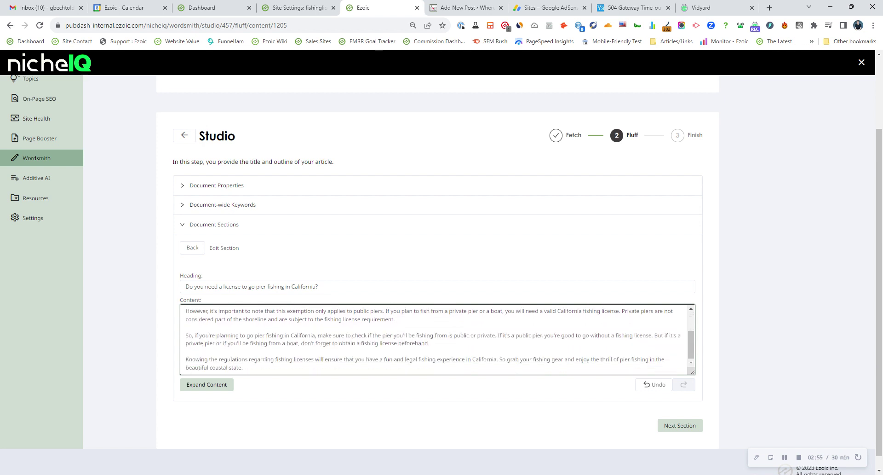
scroll(440, 340, down, 1)
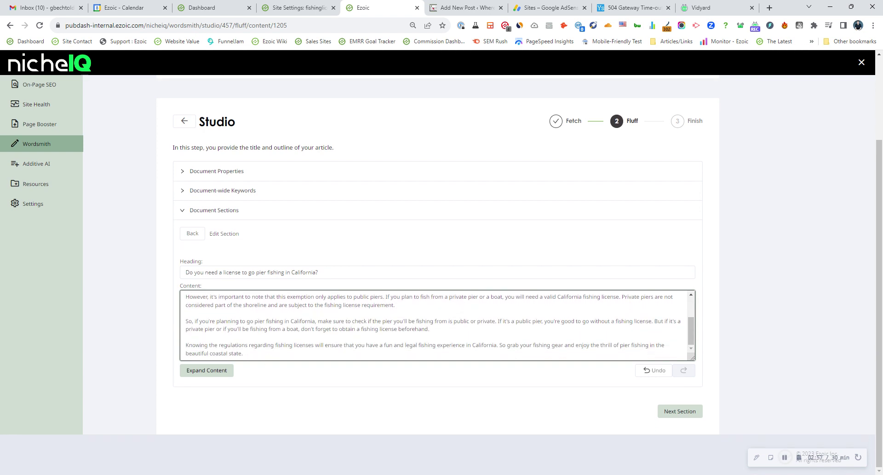
click(207, 371)
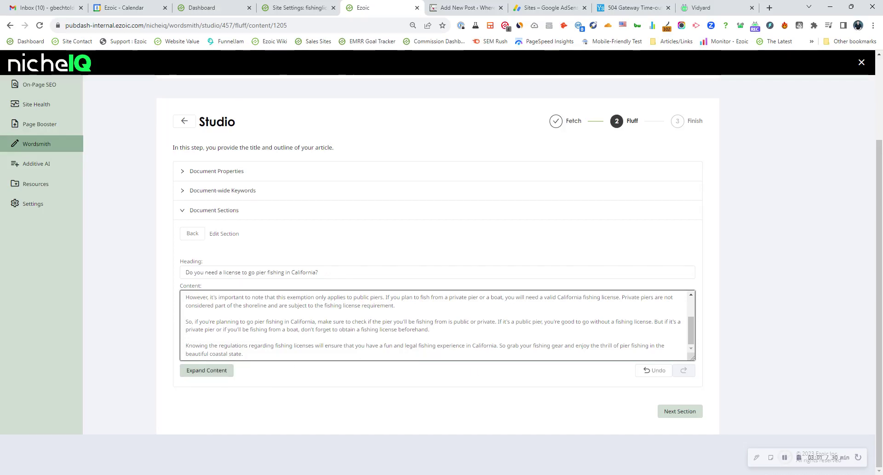
click(680, 411)
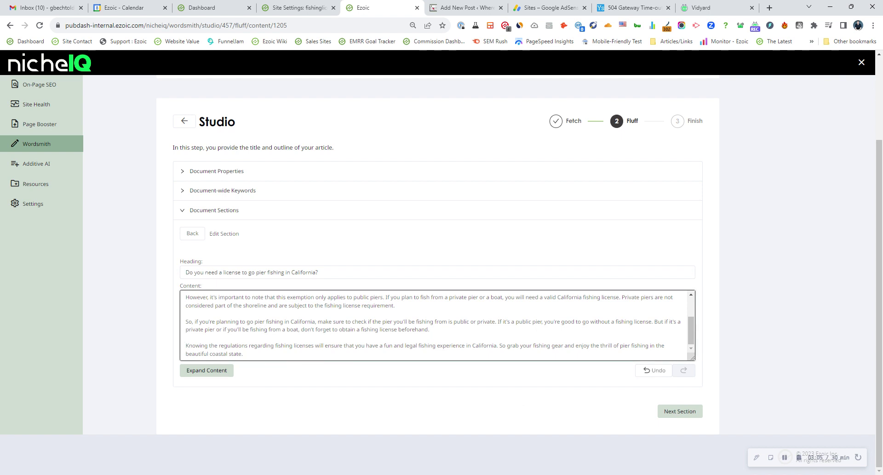
scroll(290, 302, up, 6)
scroll(289, 302, down, 2)
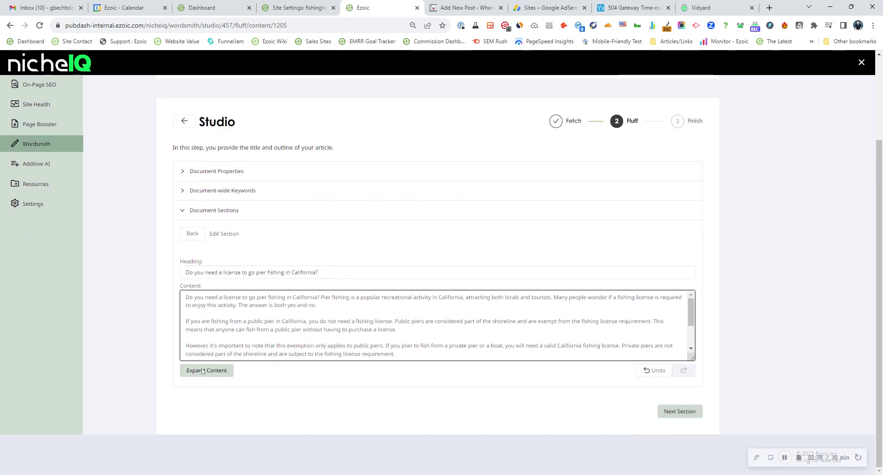
- Add a new section headed "Other Pier Fishing Regulations in California" and generate its content from the heading
click(191, 234)
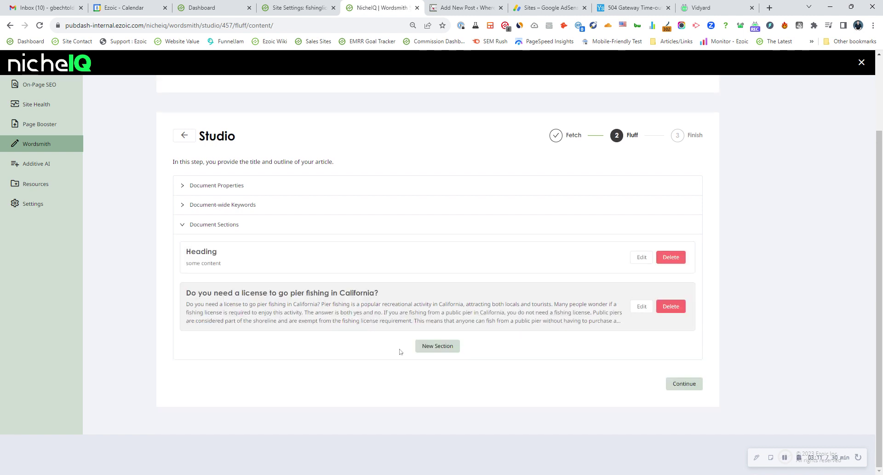
click(439, 348)
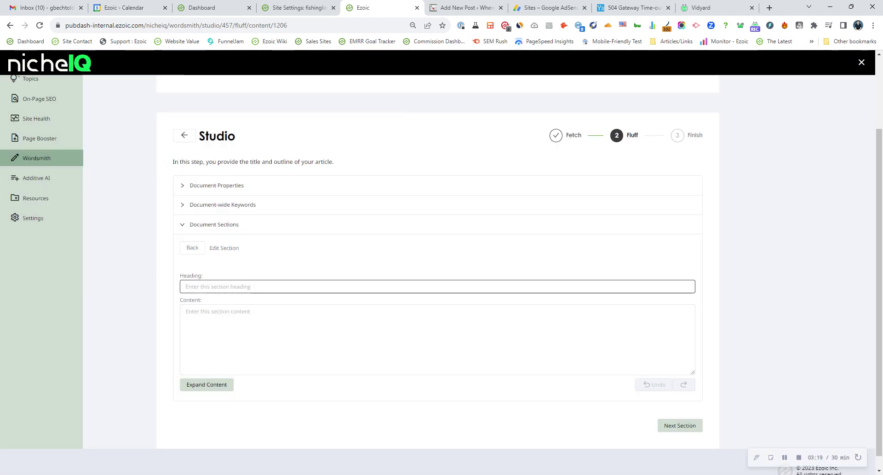
text(Other Pier Fishing)
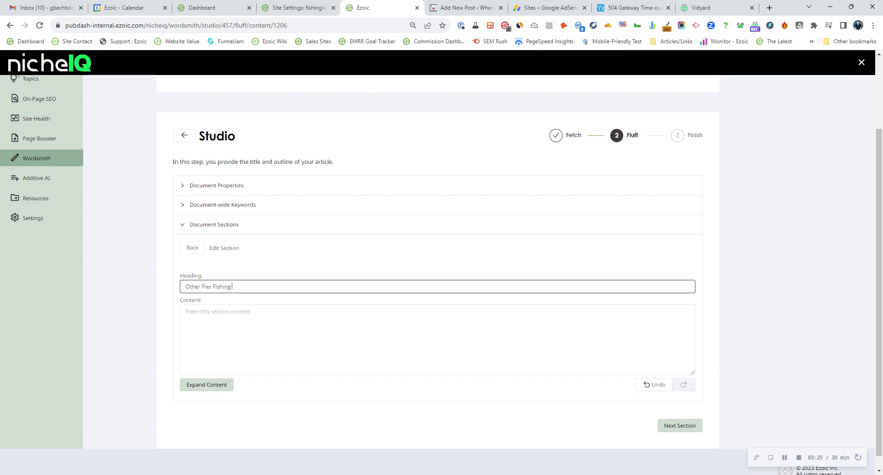
text( Regulations in California)
key(Tab)
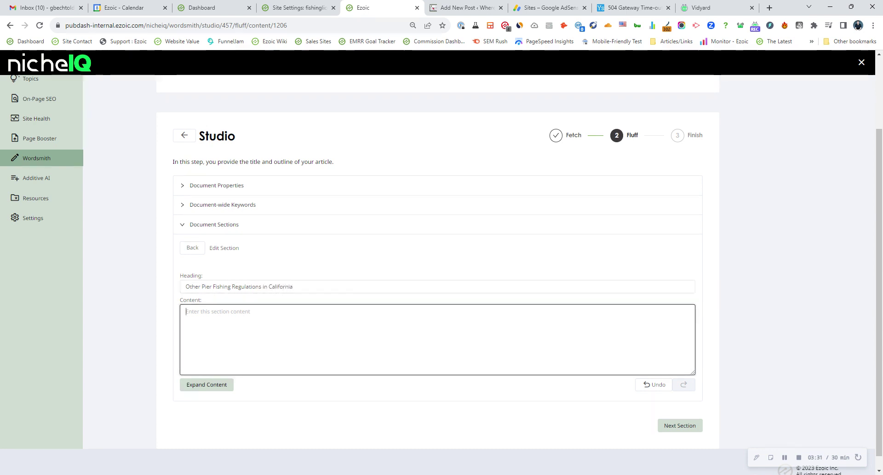
key(Tab)
key(Return)
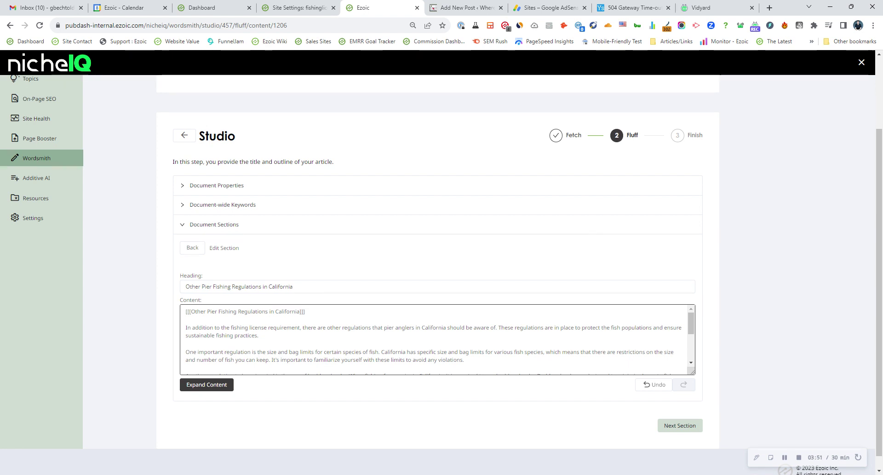
- Read through the generated text of the other pier fishing regulations section to its end
scroll(437, 339, down, 1)
drag(253, 308, 258, 309)
click(281, 359)
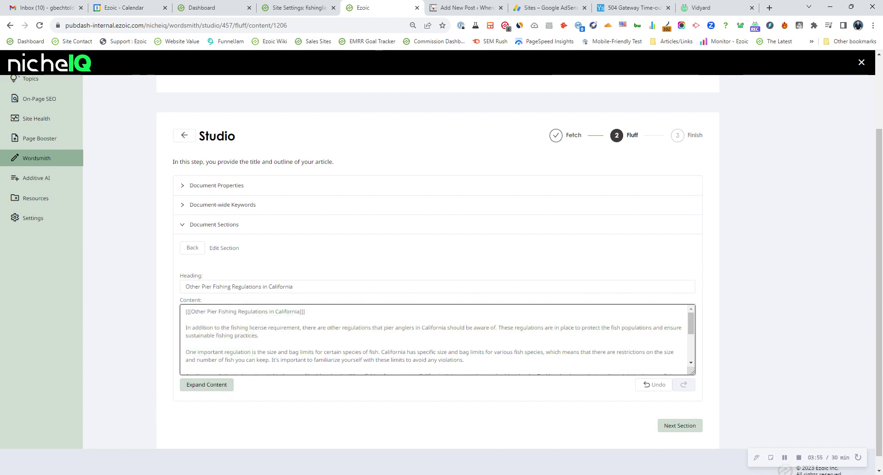
scroll(437, 339, down, 5)
scroll(437, 339, down, 1)
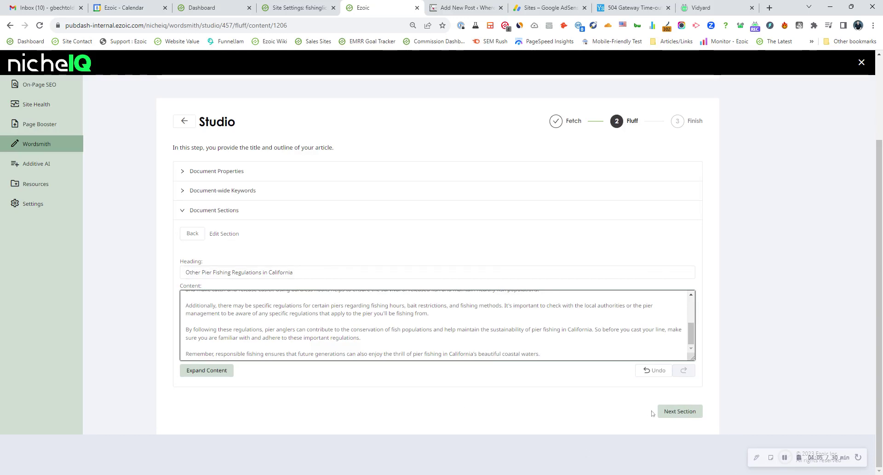
- Return to the section list, reopen the other regulations section to view its fields, and go back to the list
click(192, 233)
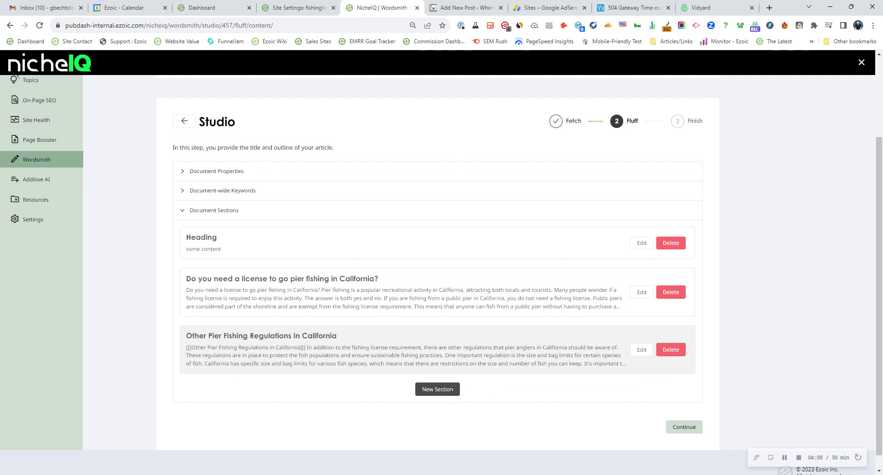
click(641, 349)
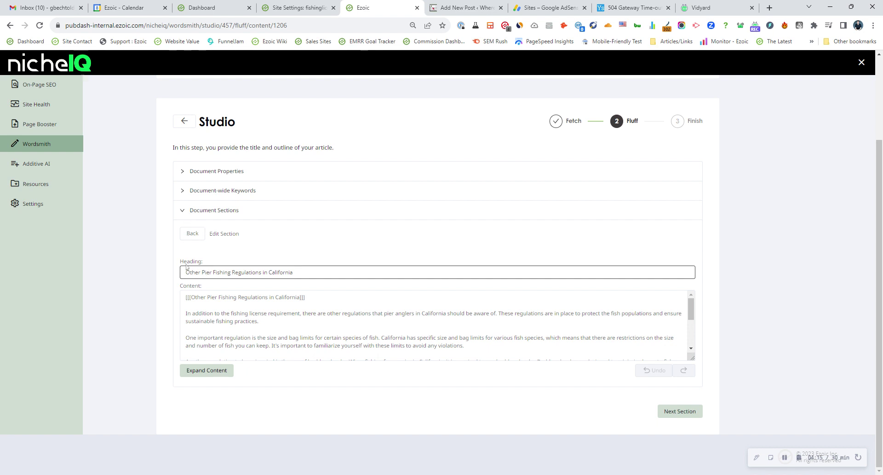
click(191, 235)
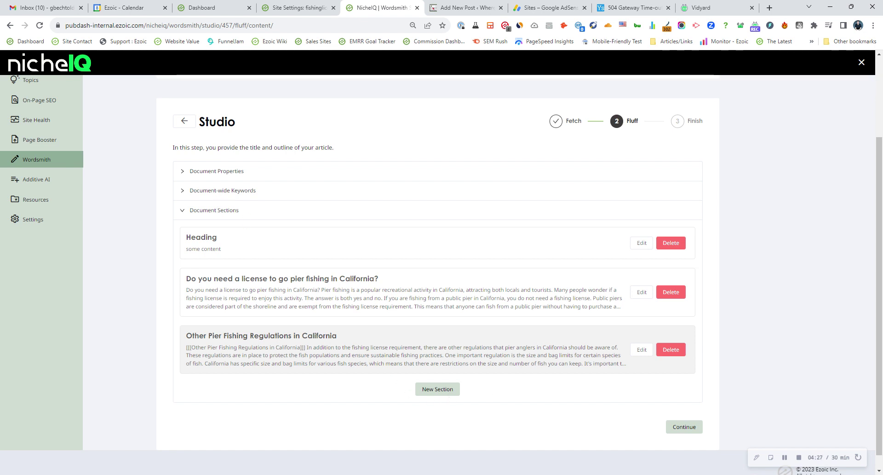
- Change the first section's heading to "Pier Fishing California Regulations"
click(642, 243)
click(206, 272)
drag(207, 272, 178, 274)
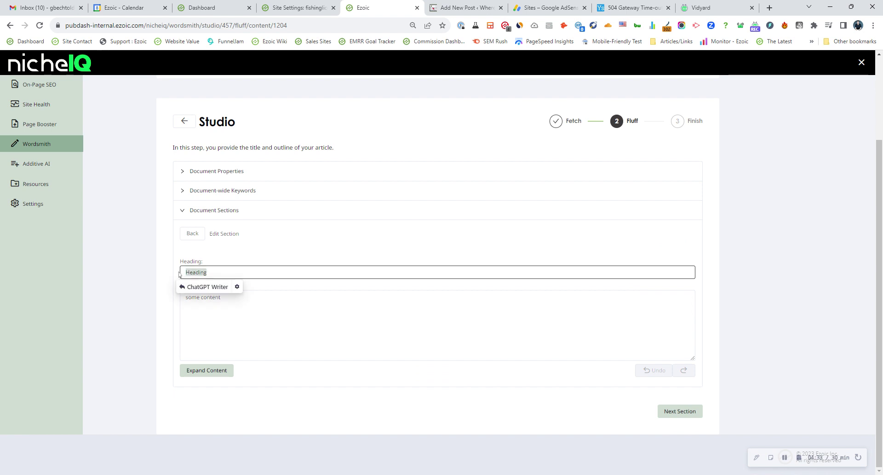
text(Pier Fishing )
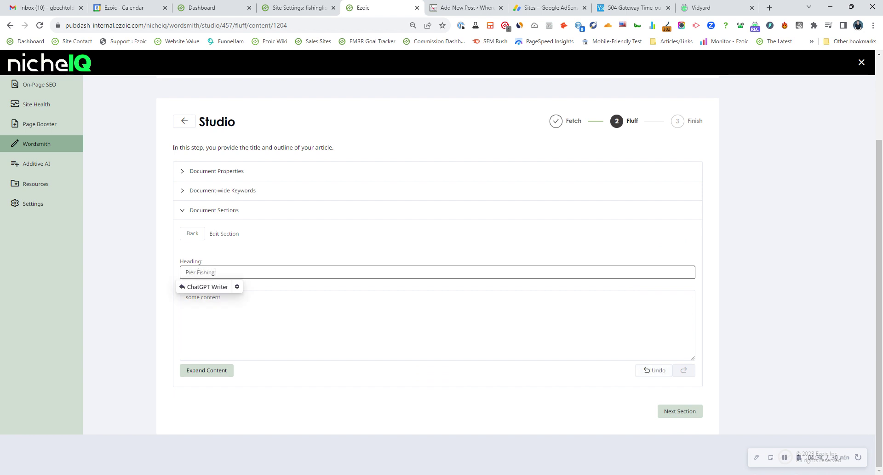
text(California Regulations)
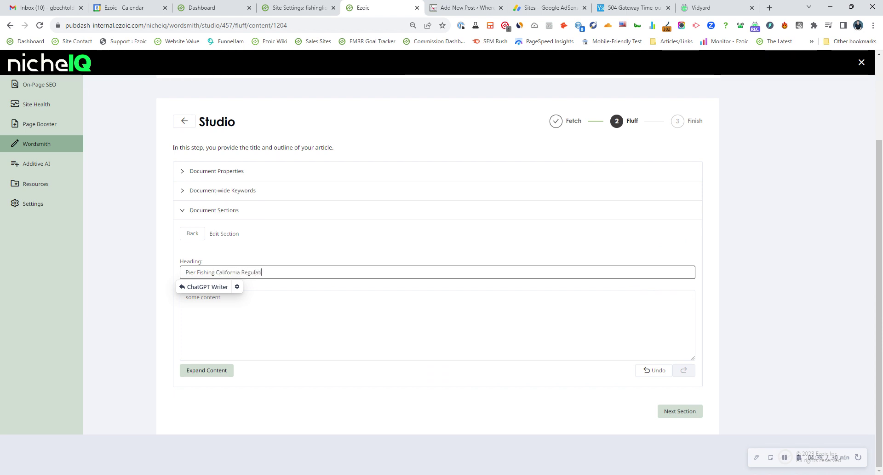
key(Tab)
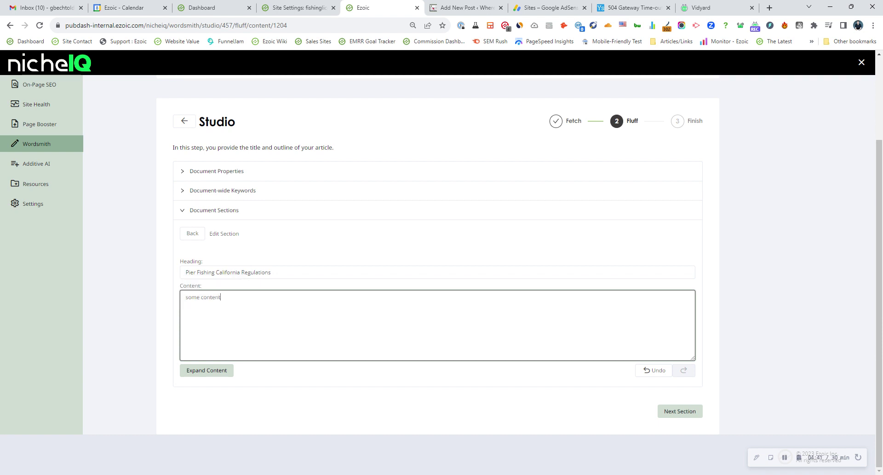
- Clear the placeholder text from the first section's content
drag(230, 296, 142, 286)
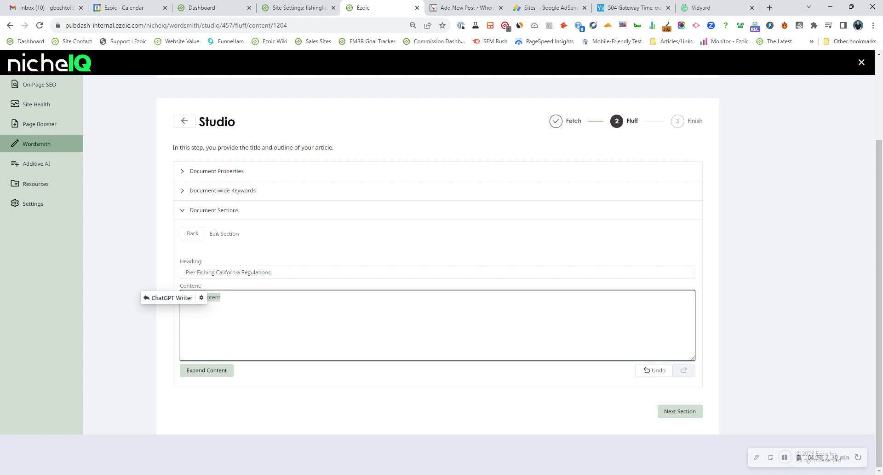
key(BackSpace)
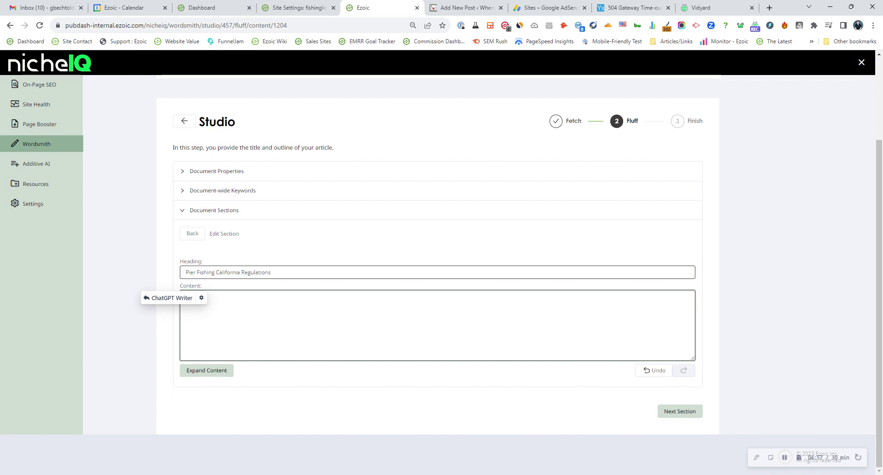
text(Wh)
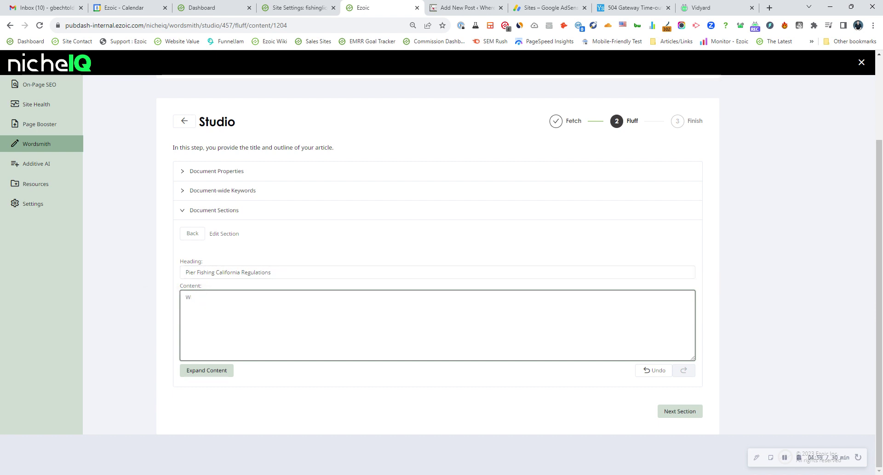
key(BackSpace)
- Return to the document list and reopen the Pier Fishing California Regulations document at its sections
click(184, 121)
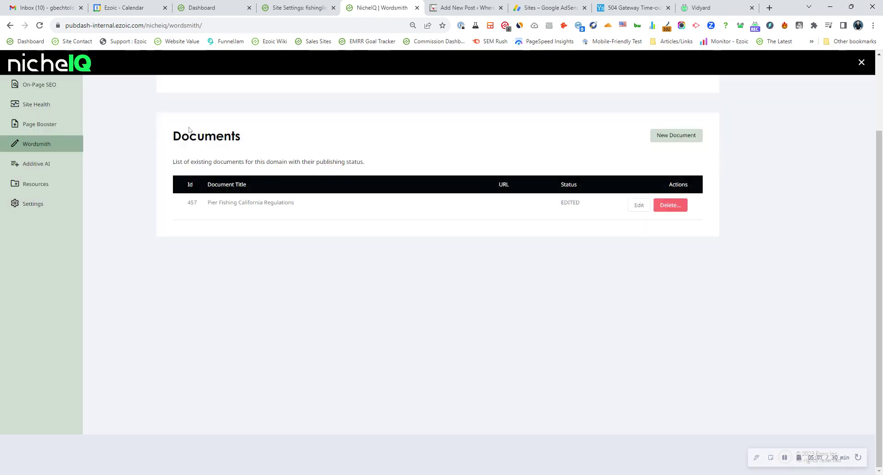
click(644, 208)
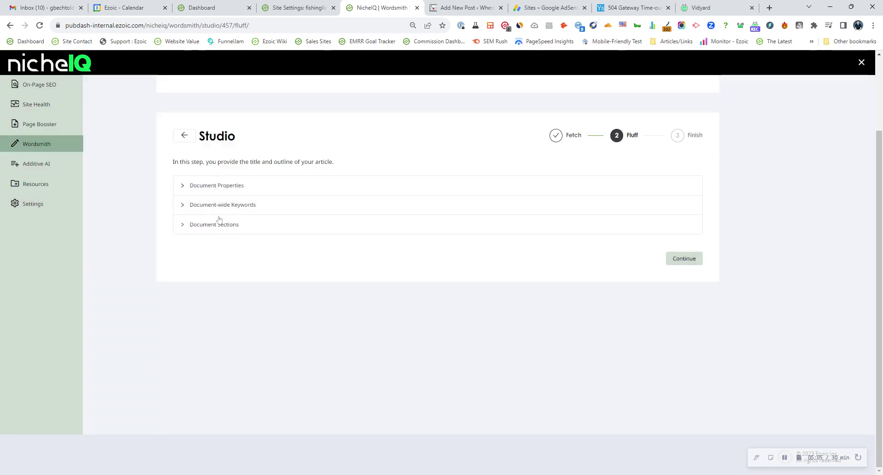
click(214, 224)
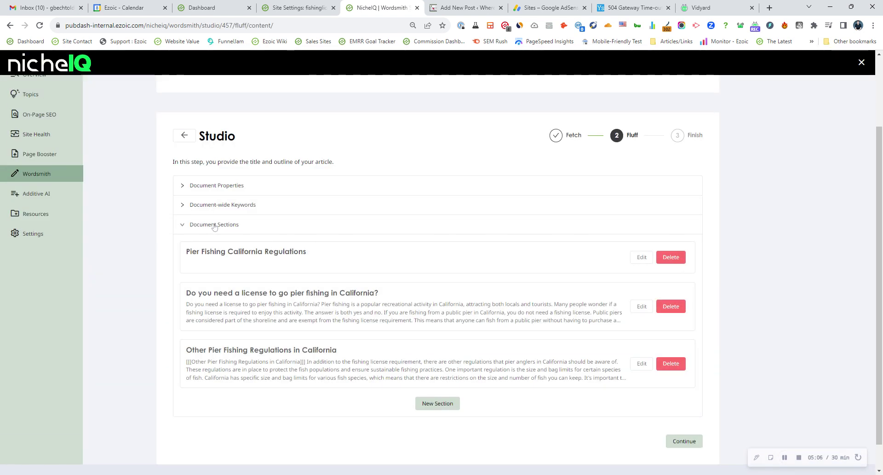
- Add a new section headed "Best Piers for Fishing in California" and generate its content from the heading
click(442, 403)
click(211, 289)
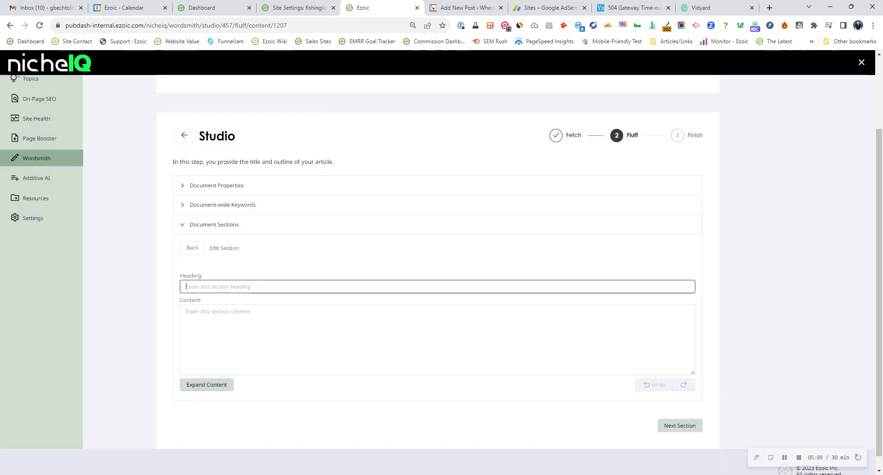
text(B)
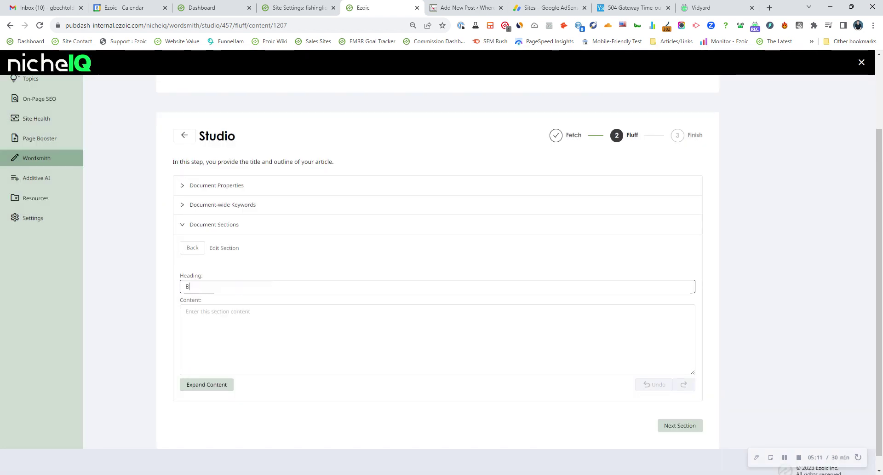
text(est Piers for Fishing in California)
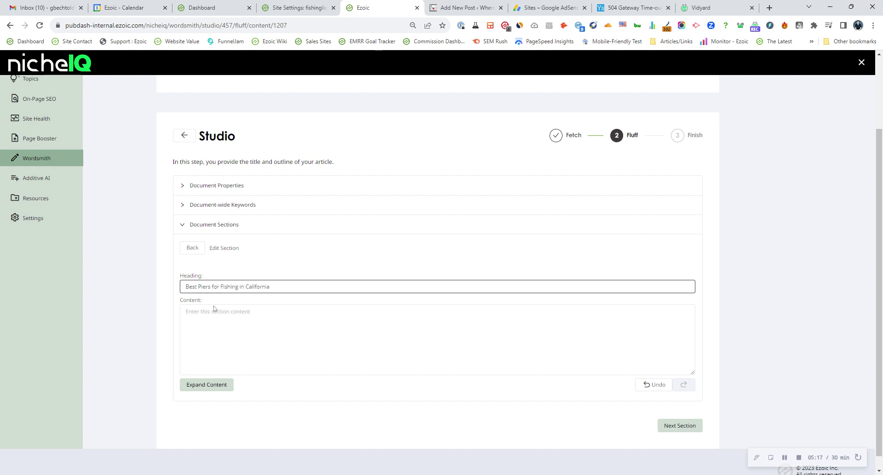
click(214, 309)
click(206, 384)
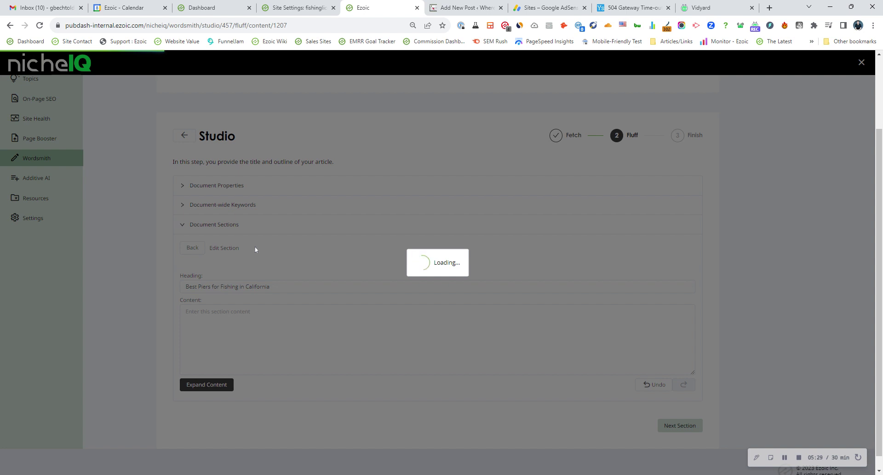
- Read through the generated best piers text, checking which California piers it recommends
scroll(309, 332, up, 1)
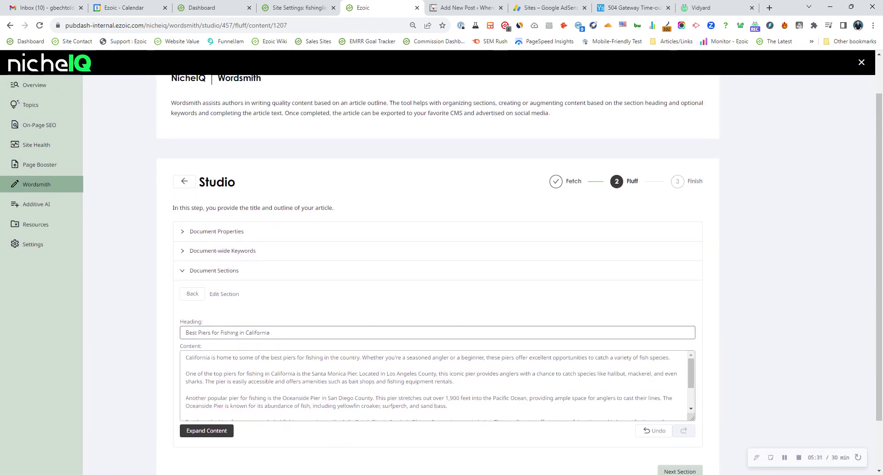
scroll(310, 368, down, 1)
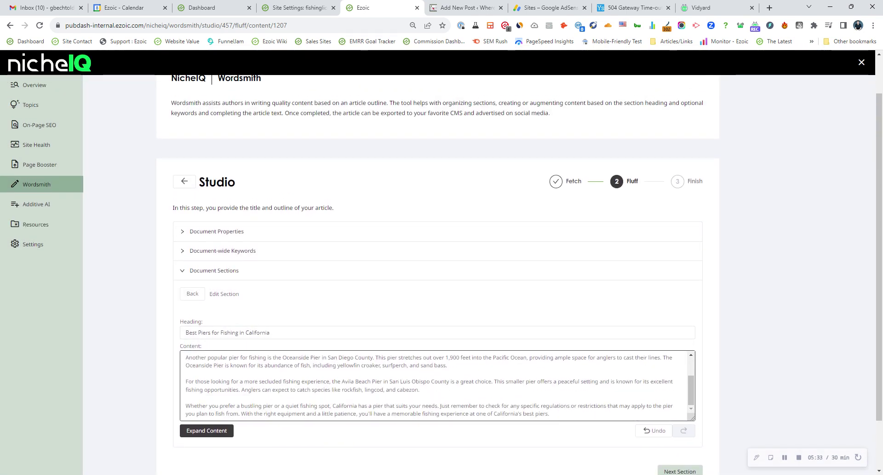
drag(289, 357, 306, 358)
scroll(306, 357, down, 1)
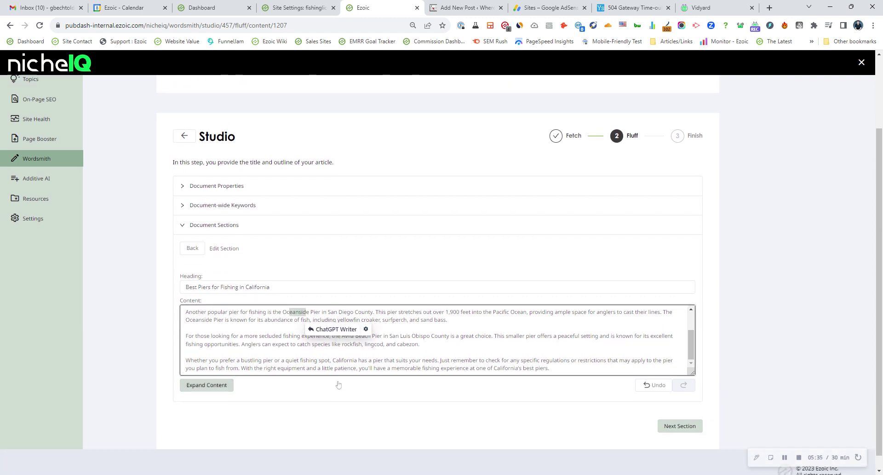
drag(691, 331, 691, 313)
click(375, 320)
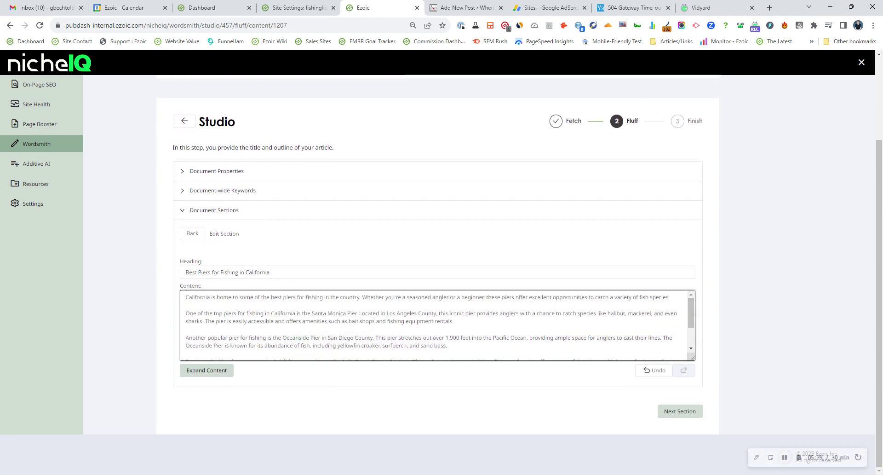
scroll(394, 327, down, 2)
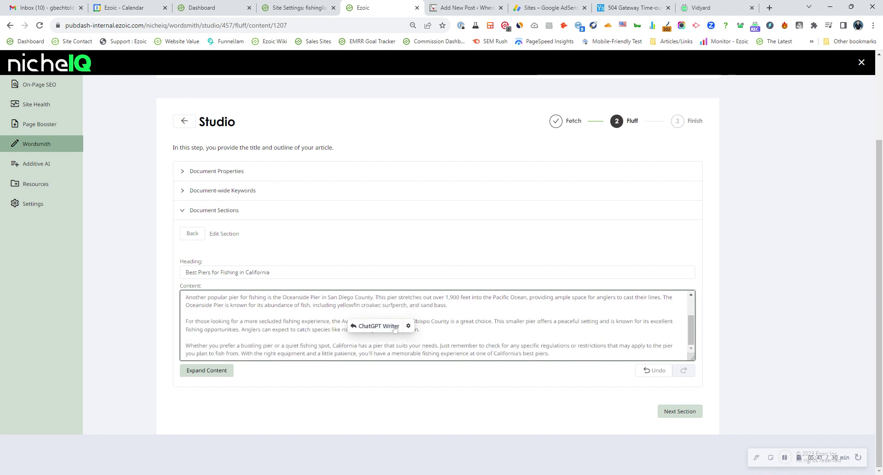
- Return to the section list and add a new section headed "Pier Fishing vs Beach Fishing"
click(297, 329)
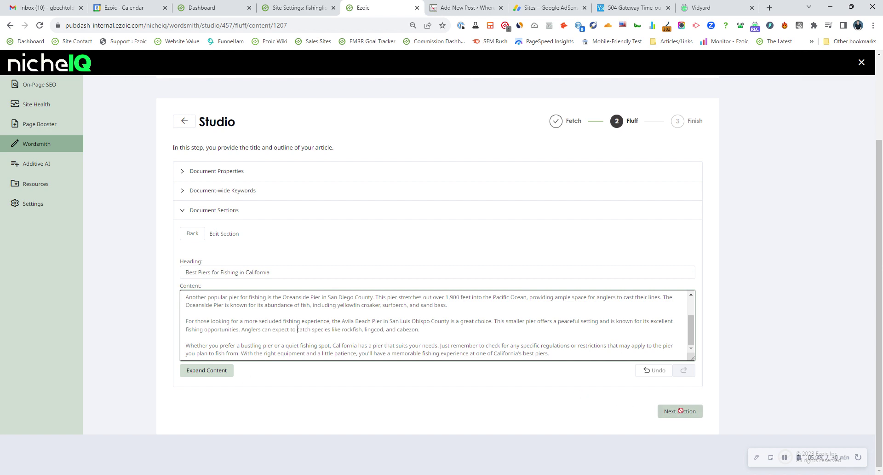
click(192, 234)
scroll(438, 372, down, 2)
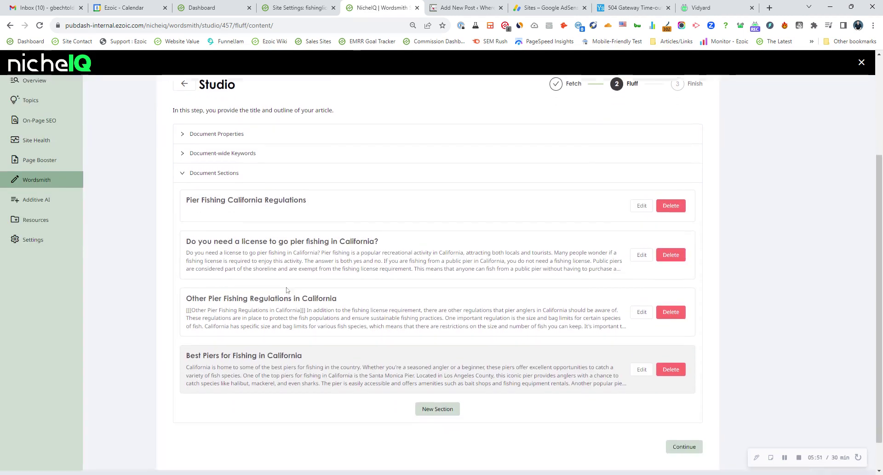
click(438, 372)
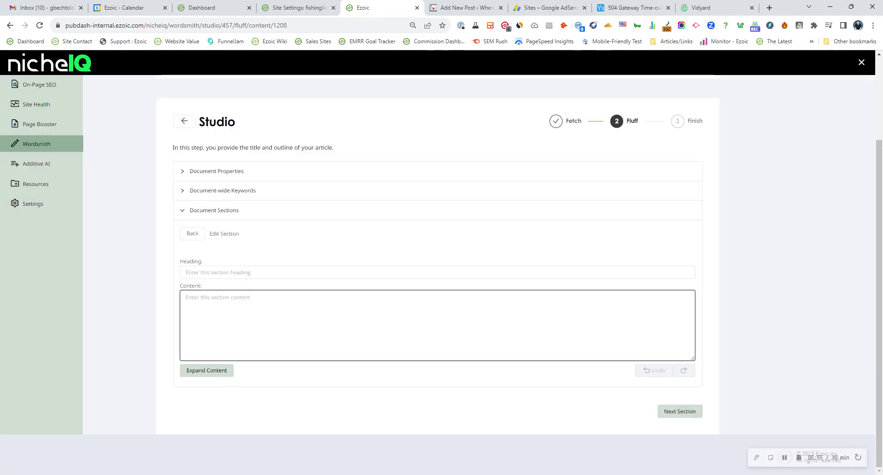
text(Pier Fishing)
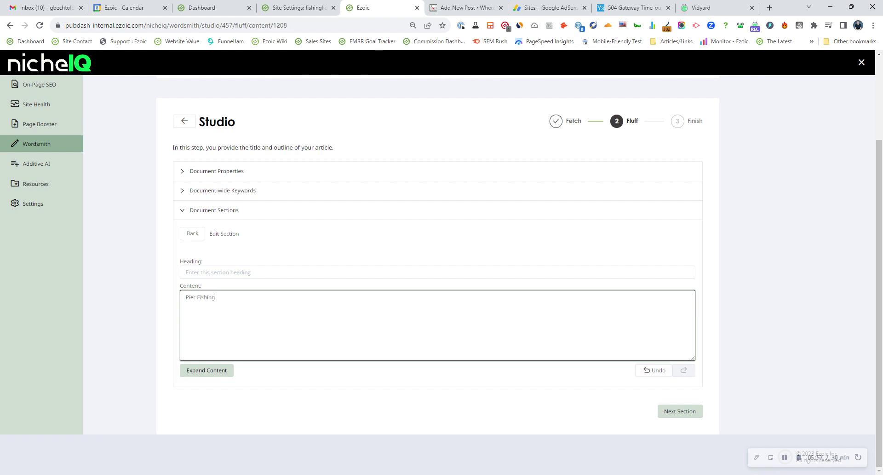
text( vs Beach Fishing)
key(ctrl+a)
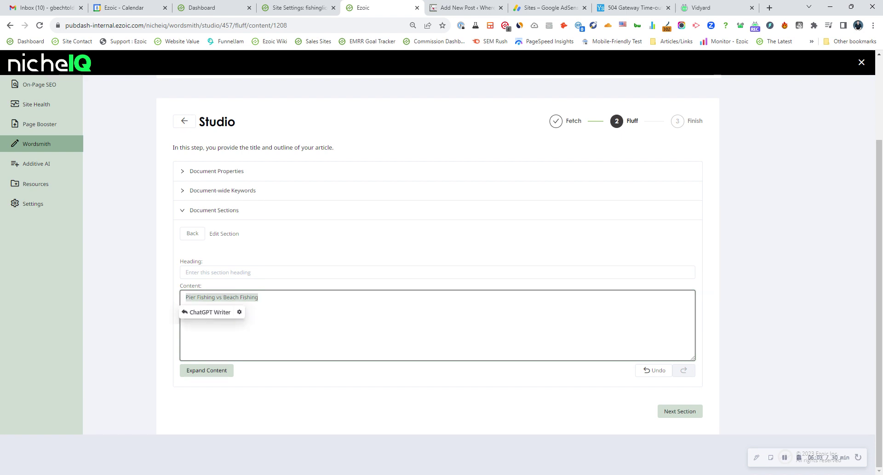
key(ctrl+x)
click(210, 272)
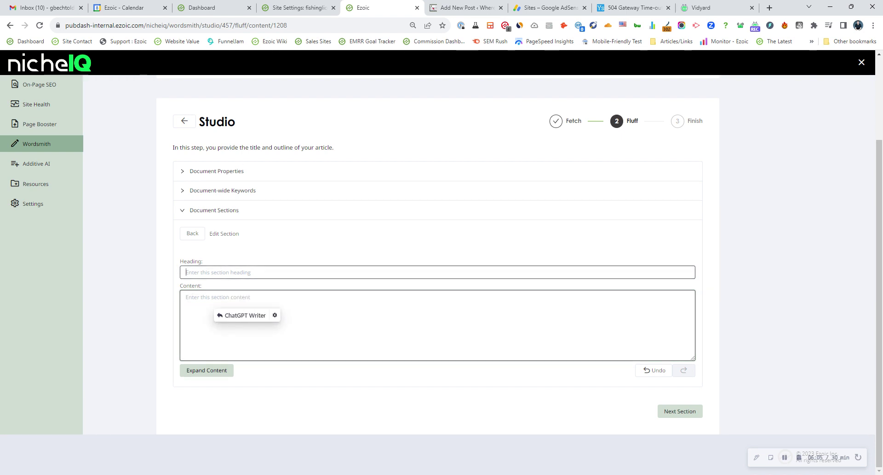
key(ctrl+v)
- Generate the new section's content from its heading and read through the resulting text
click(209, 372)
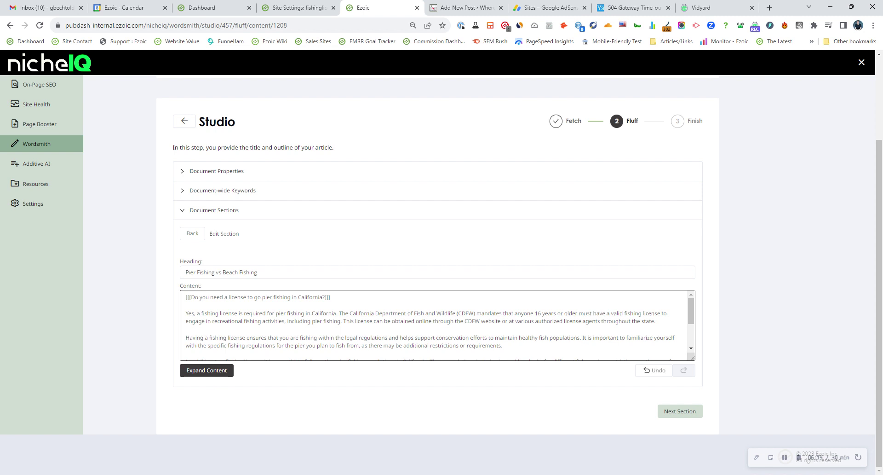
scroll(437, 324, down, 2)
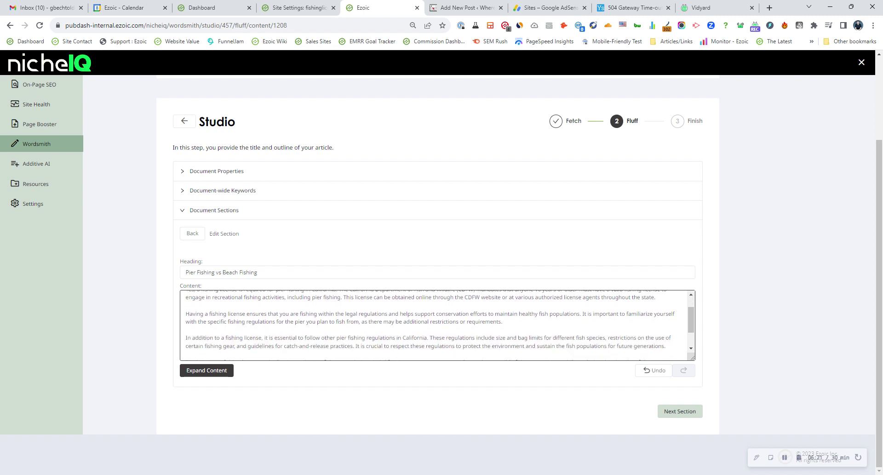
scroll(437, 324, down, 1)
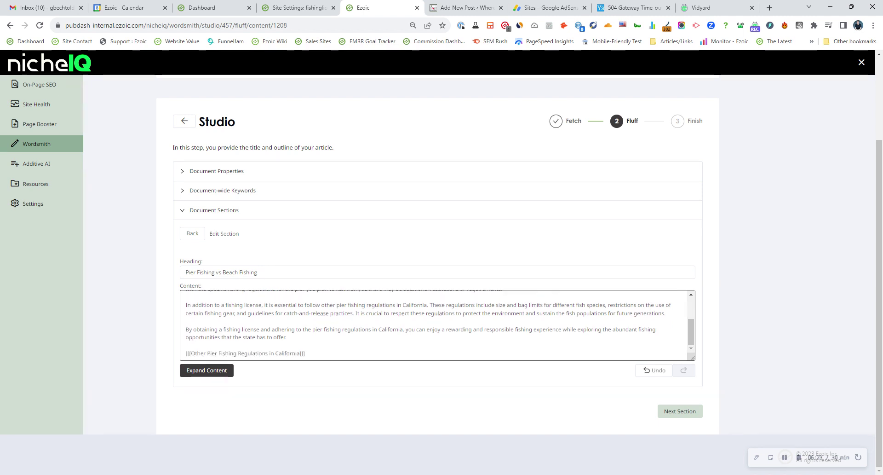
scroll(437, 325, up, 4)
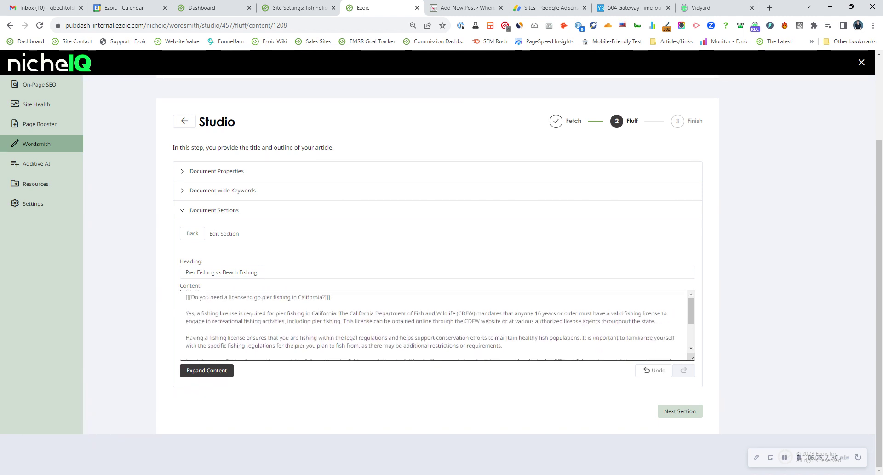
- Clear all generated text from the Pier Fishing vs Beach Fishing section's content
click(437, 272)
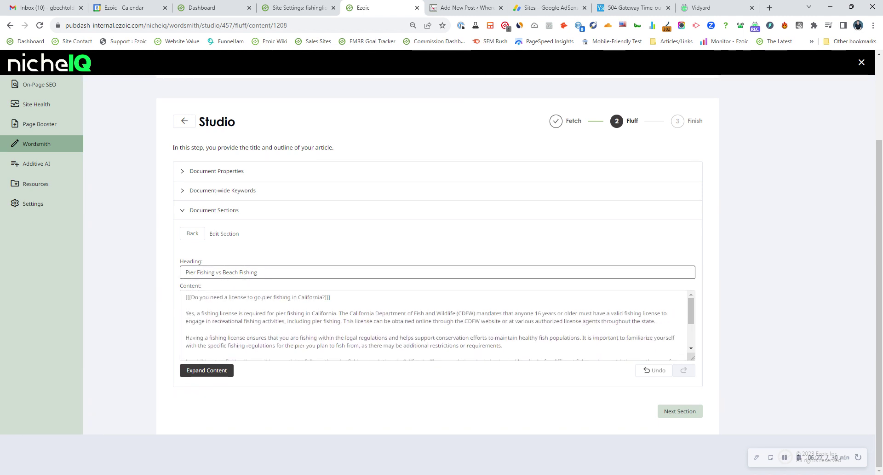
click(264, 309)
click(263, 272)
click(264, 309)
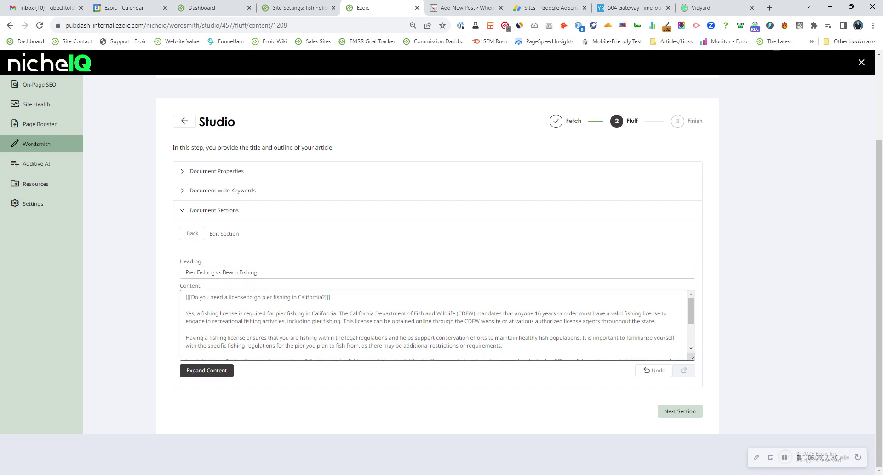
key(ctrl+a)
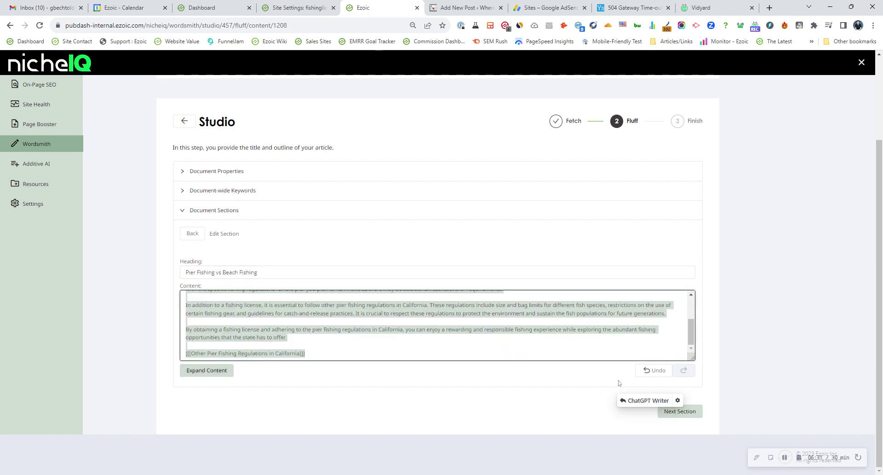
key(Delete)
- Extend the heading to "Pier Fishing vs Beach Fishing Key Differences" and generate the section's content from it
click(263, 272)
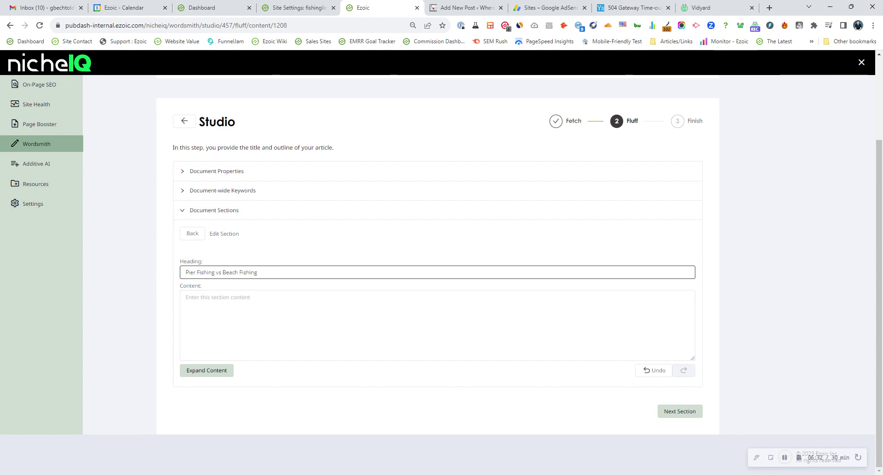
text(Key Differences)
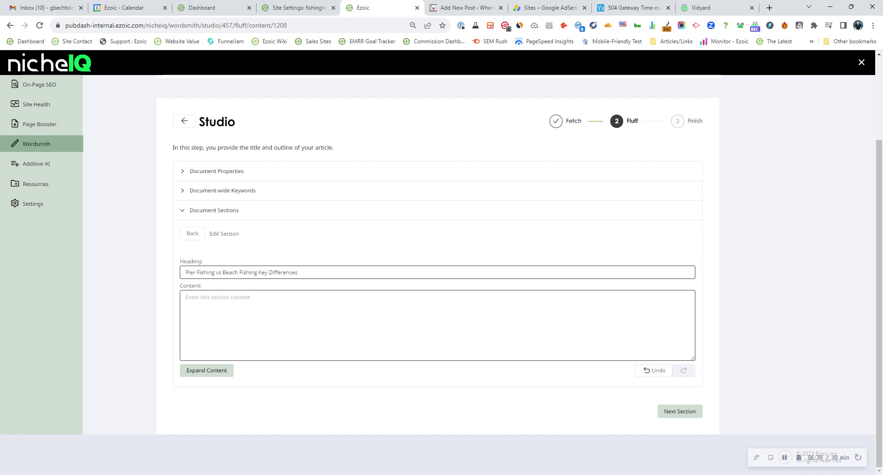
click(216, 370)
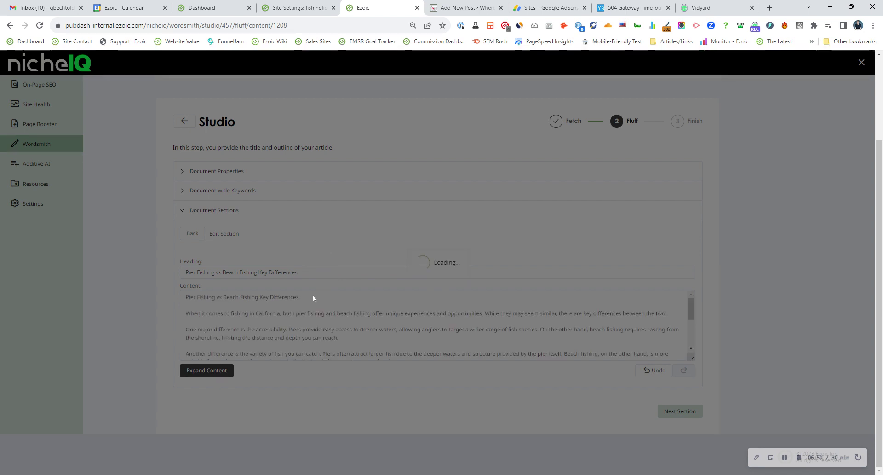
scroll(437, 325, down, 5)
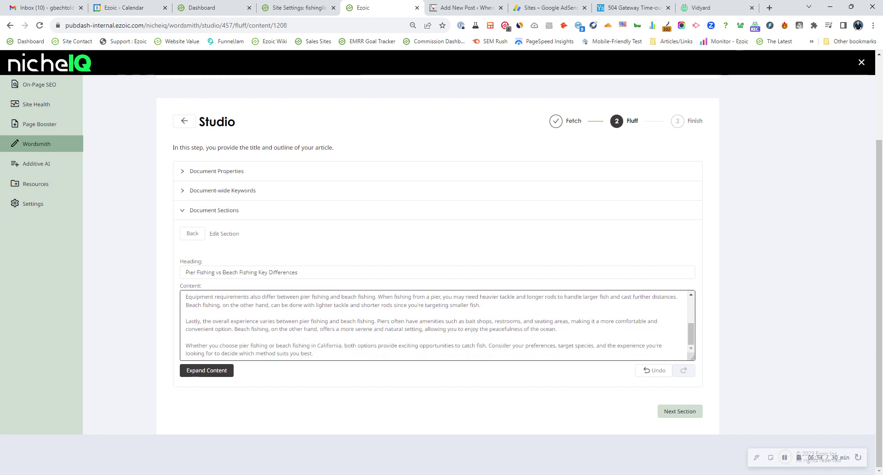
- Reopen the first section, Pier Fishing California Regulations, and enter "Put some intro text here" as its content
click(193, 233)
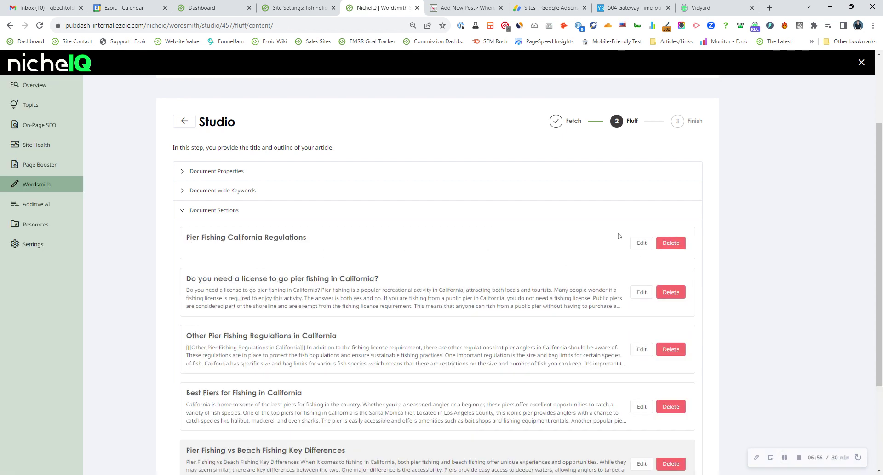
click(641, 243)
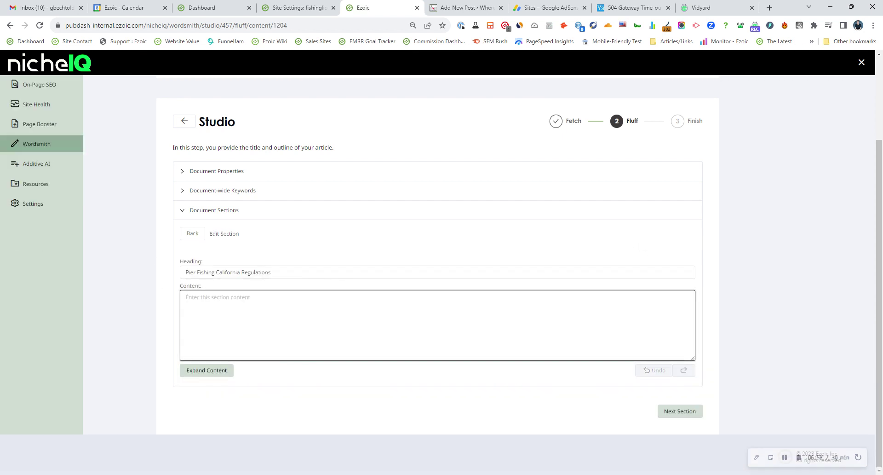
text(Put some intro text here)
- Return to the document list, reopen the Pier Fishing California Regulations document and continue to its Finish stage
click(183, 121)
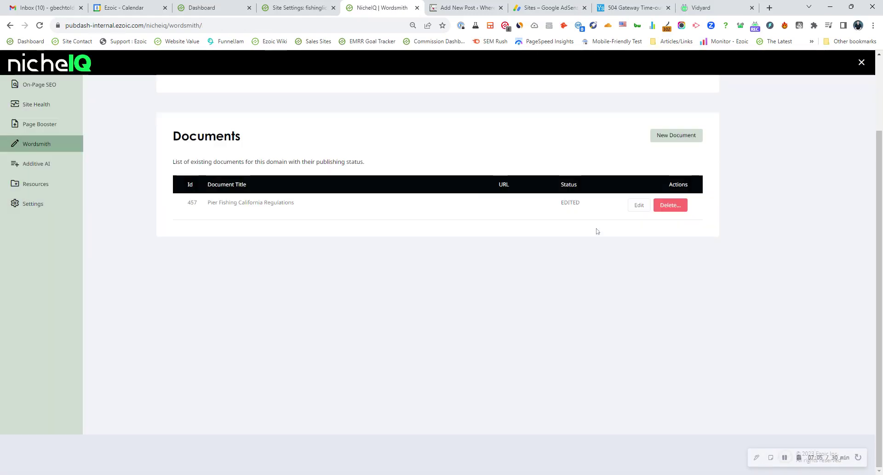
click(639, 205)
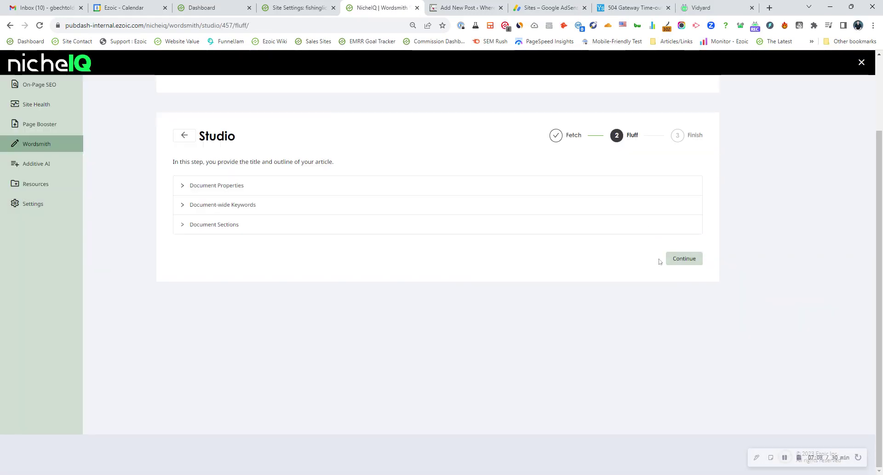
click(686, 260)
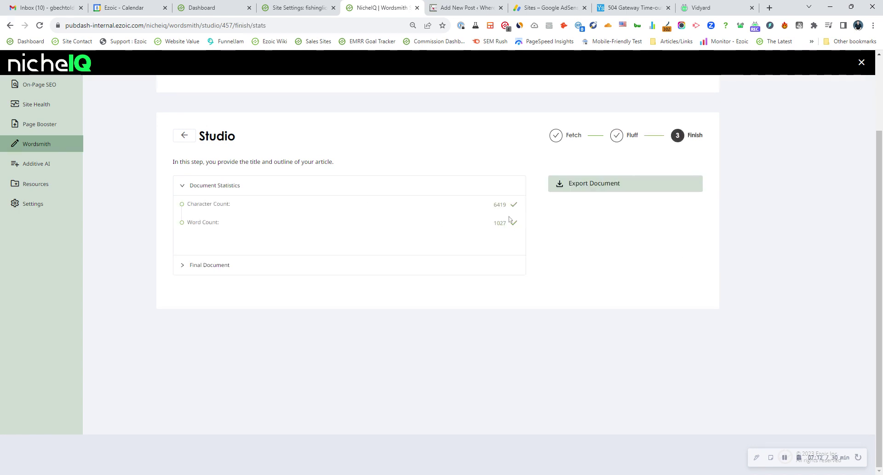
- Open the final document preview and review the complete article from its title through the last section
click(198, 269)
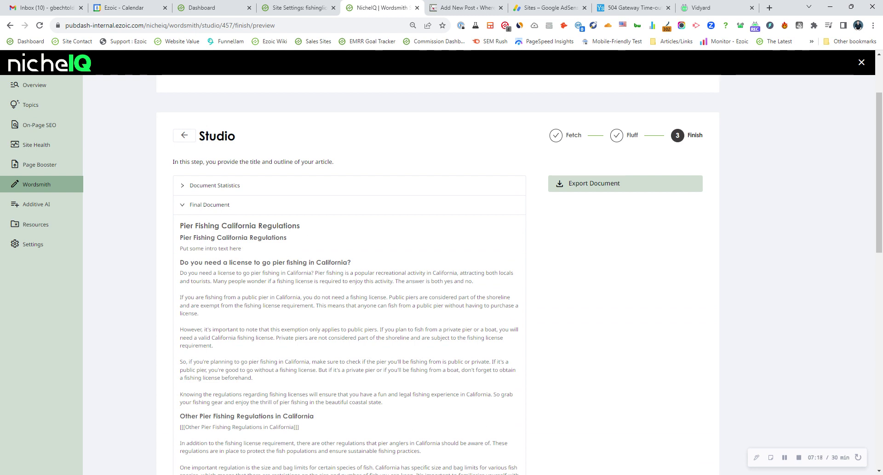
drag(289, 237, 179, 237)
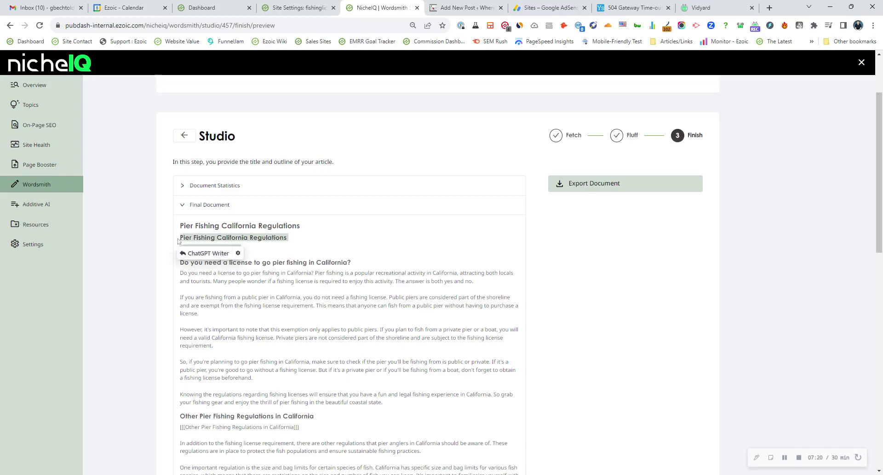
scroll(422, 255, down, 10)
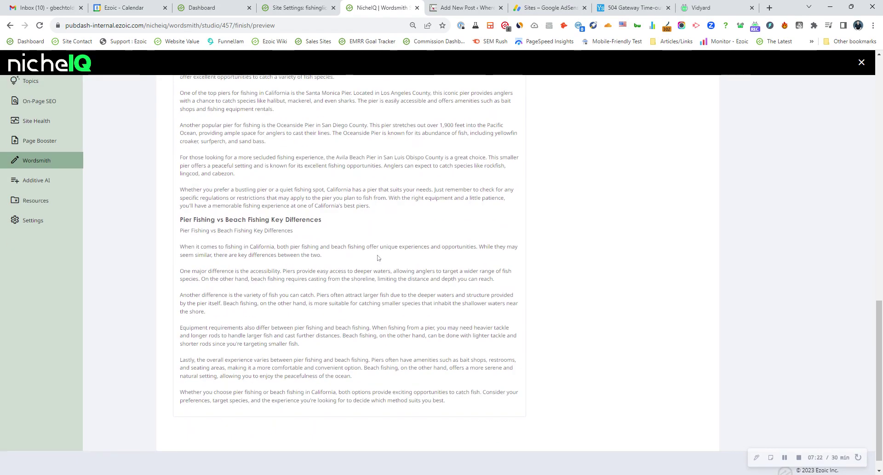
scroll(422, 255, up, 9)
scroll(422, 255, up, 3)
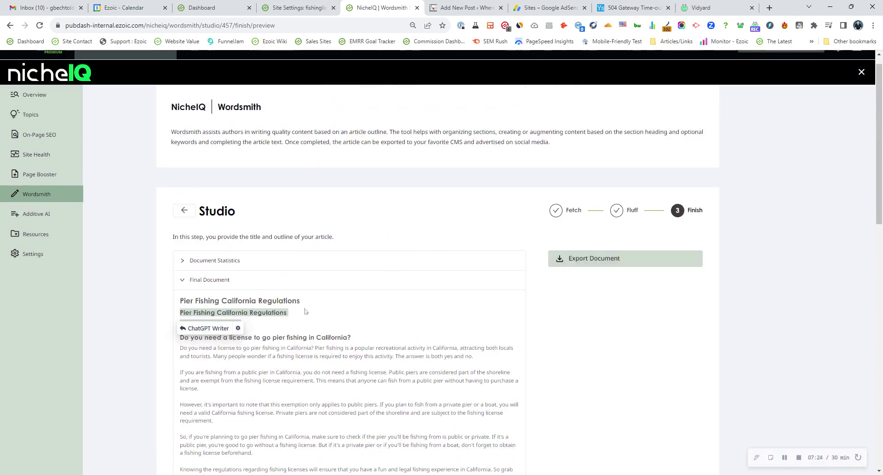
click(338, 299)
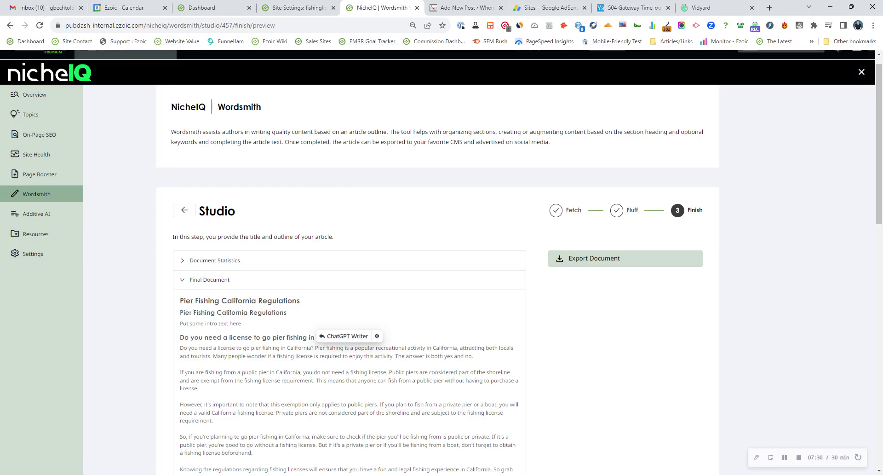
drag(179, 301, 459, 454)
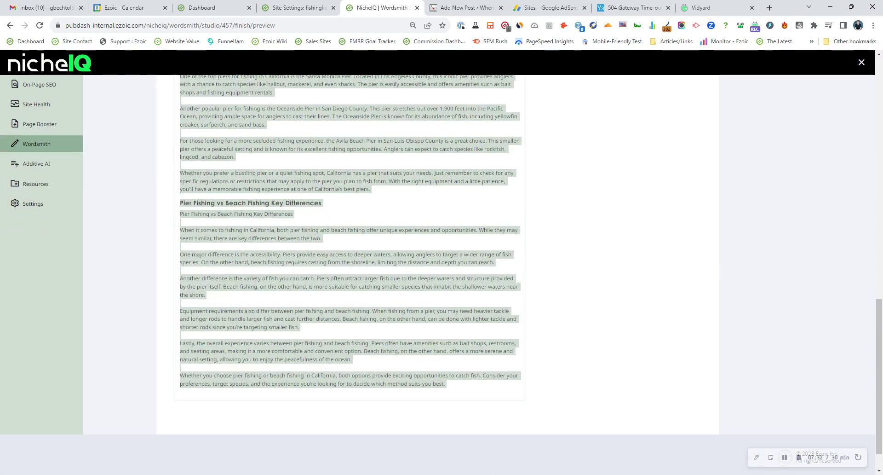
scroll(365, 245, up, 15)
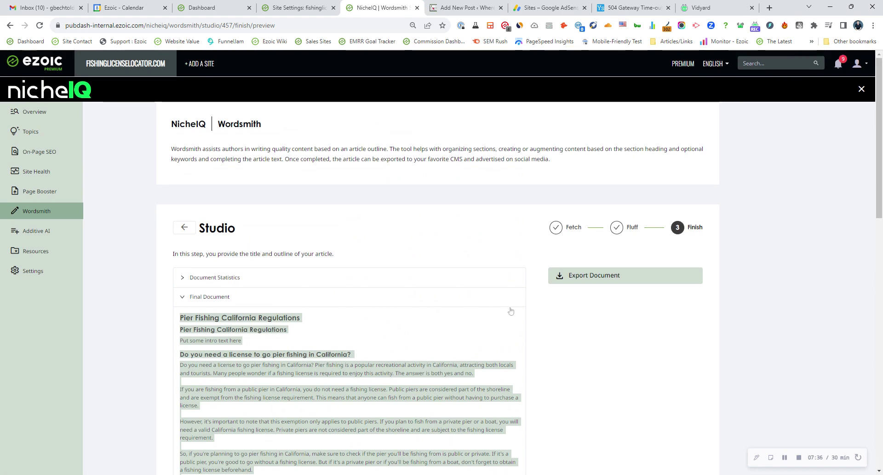
- Export the document and copy all of its HTML code, from the first heading to the last paragraph
click(570, 281)
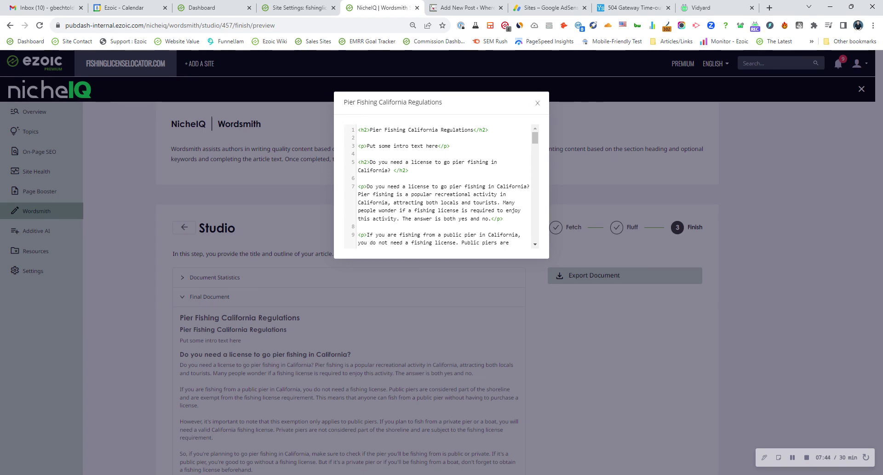
scroll(439, 187, down, 10)
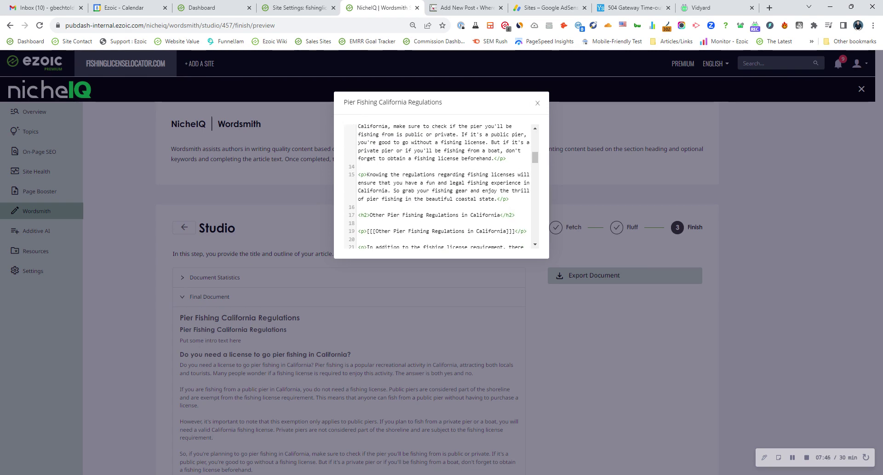
scroll(439, 186, down, 15)
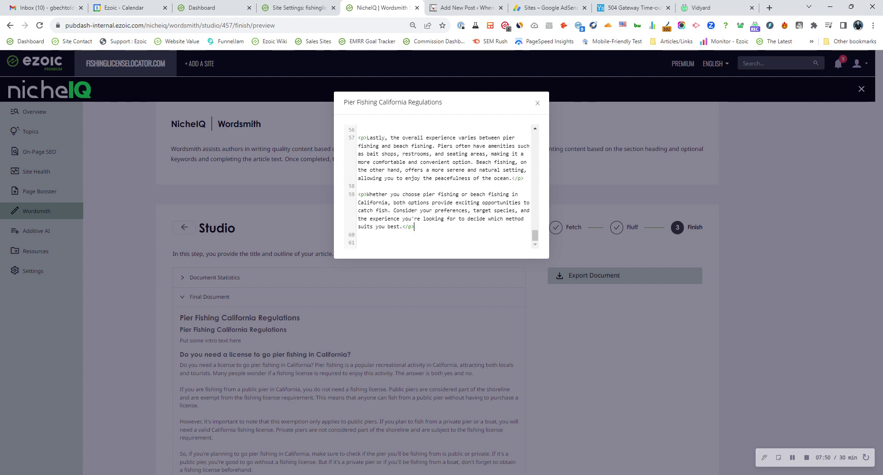
drag(414, 226, 338, 129)
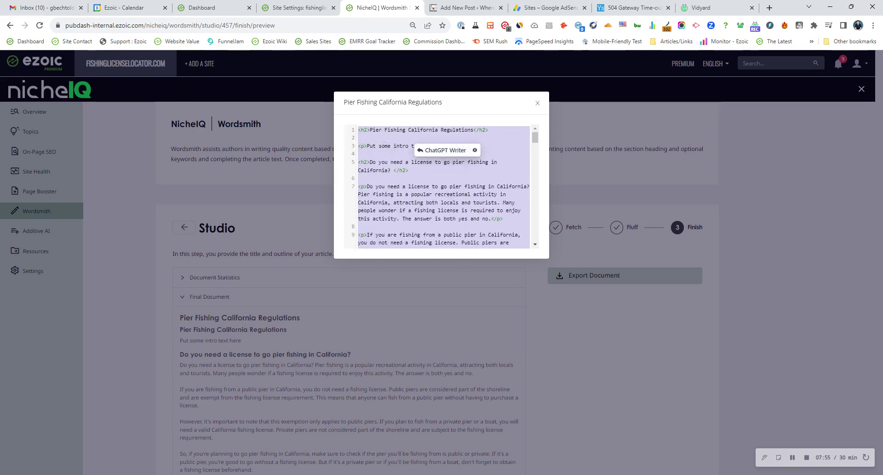
- Switch to the new WordPress post and paste the exported article code, starting from the post's title
click(465, 8)
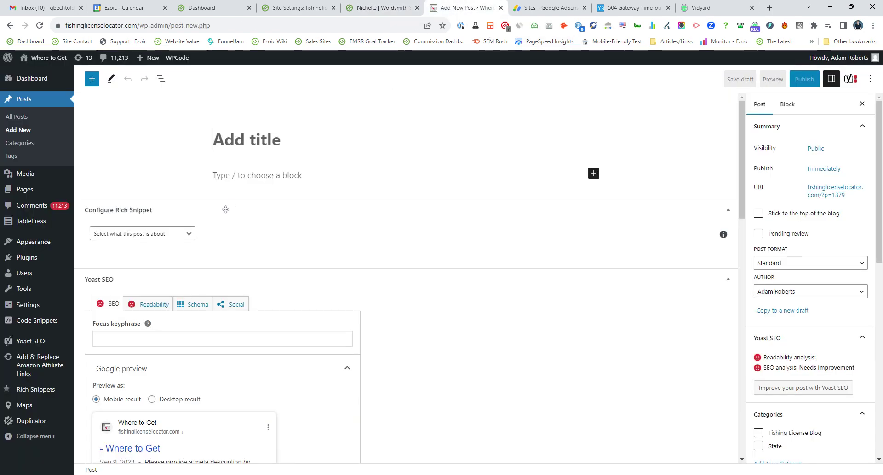
click(236, 143)
key(ctrl+v)
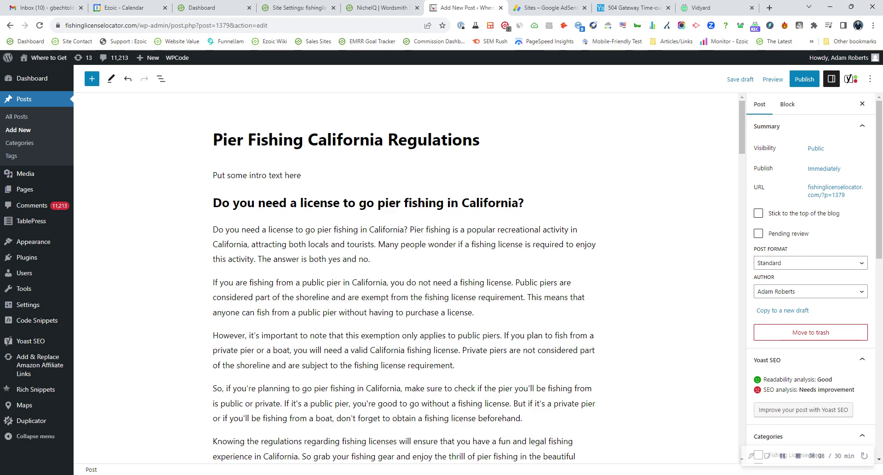
- Review the pasted article in the WordPress post down to its last paragraph, returning to the Pier Fishing vs Beach Fishing section
scroll(404, 276, down, 6)
scroll(405, 275, down, 2)
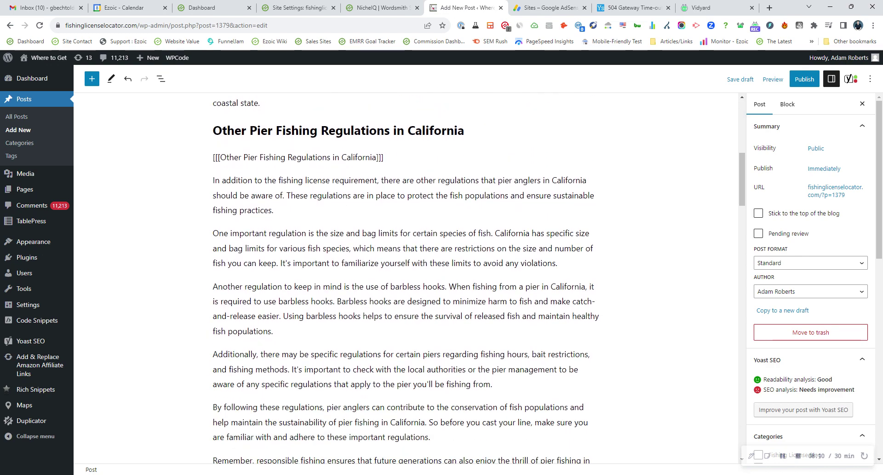
scroll(405, 276, down, 10)
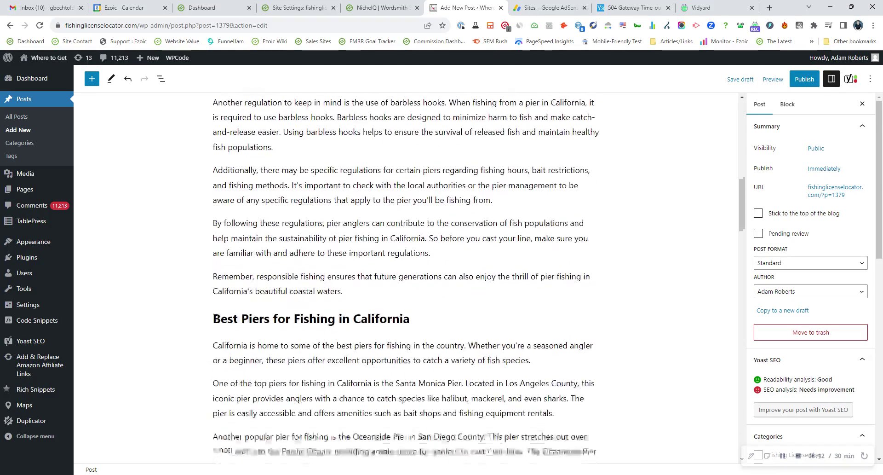
scroll(405, 276, down, 10)
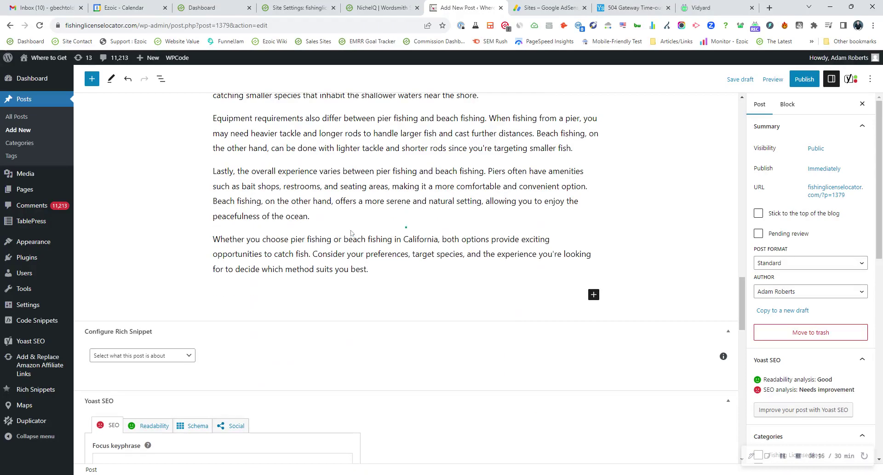
scroll(376, 221, up, 6)
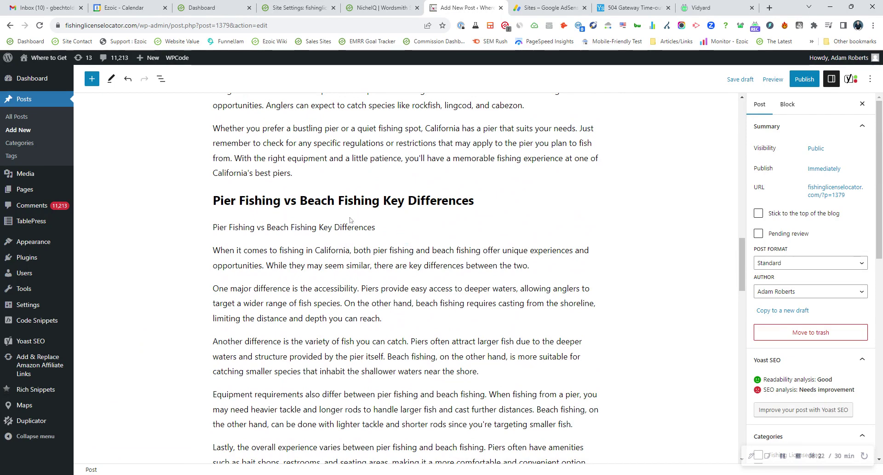
mouse_move(351, 219)
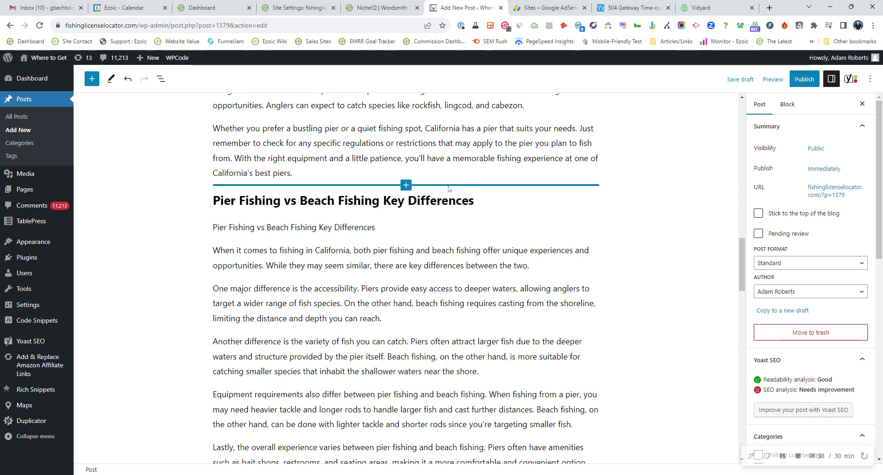
- Switch to the Vidyard page for the video about Ezoic's New Power Couple
click(697, 8)
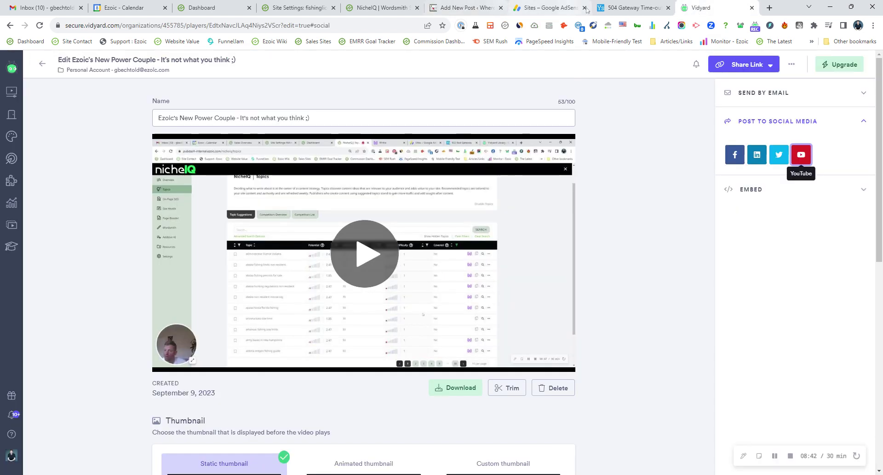